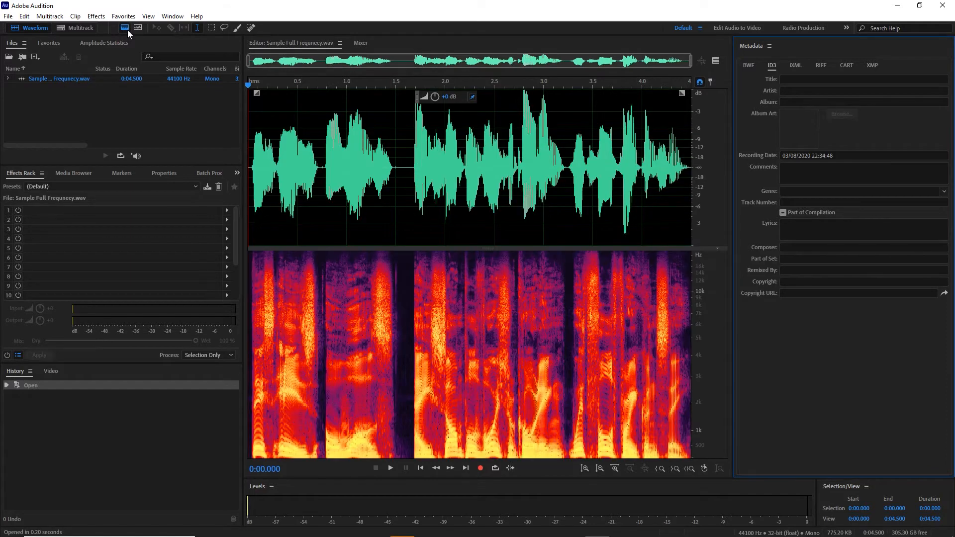
{"action": "left_click", "coordinate": [127, 30]}
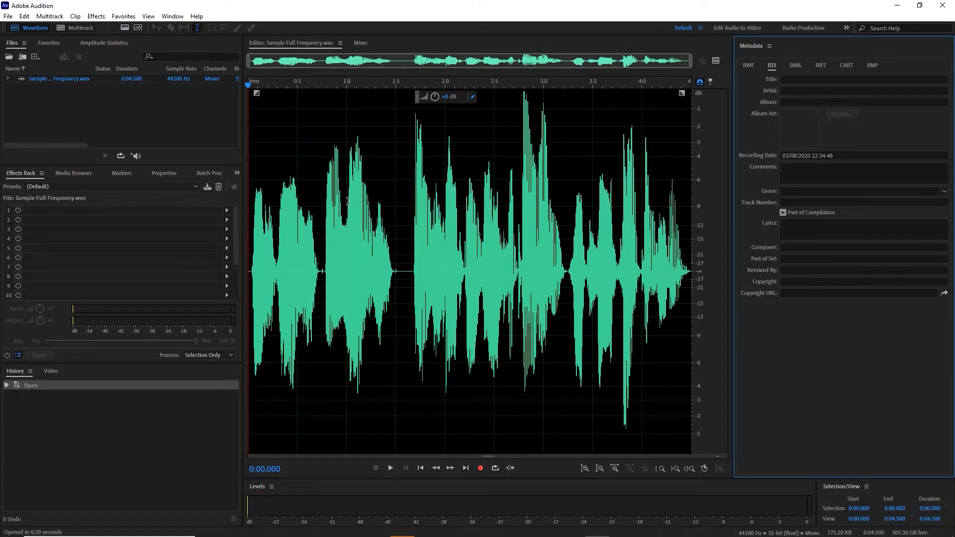
- Toggle the spectral frequency display off and back on, and play the recording from near its start
{"action": "left_click", "coordinate": [124, 28]}
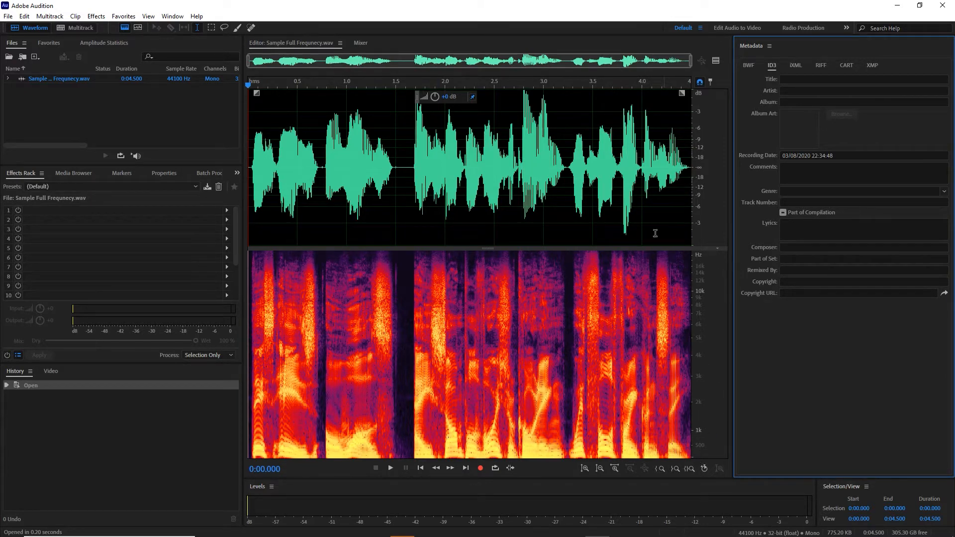
{"action": "left_click", "coordinate": [252, 184]}
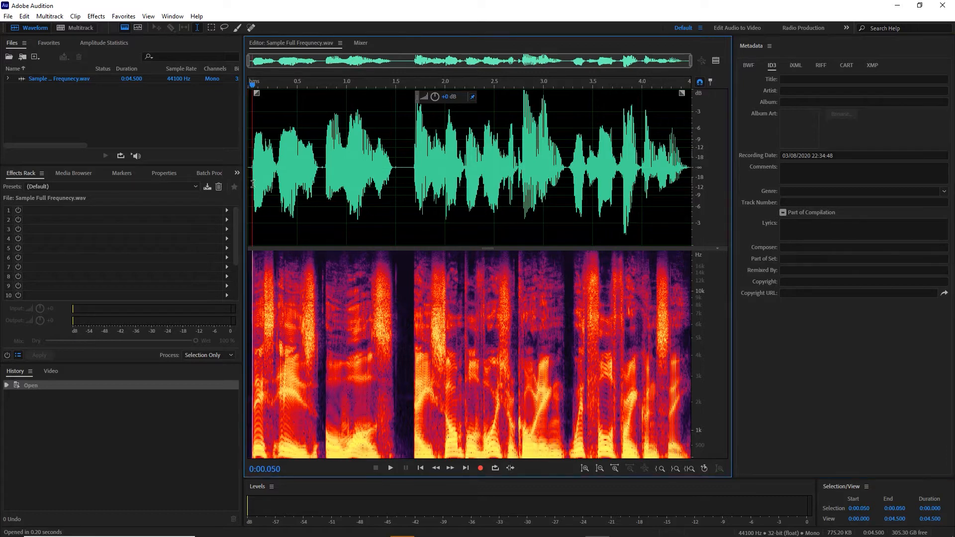
{"action": "key", "text": "space"}
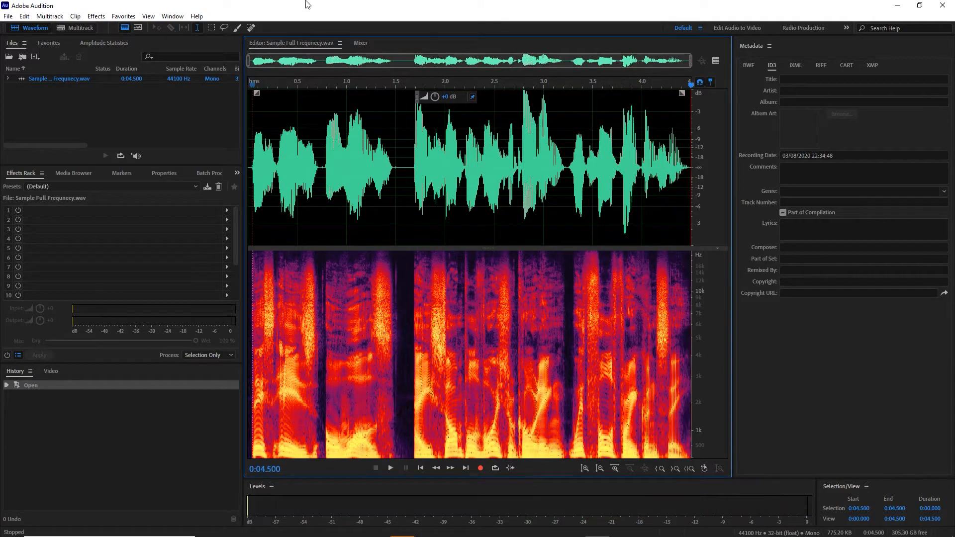
- Hide the Metadata panel and show Frequency Analysis instead
{"action": "left_click", "coordinate": [172, 17]}
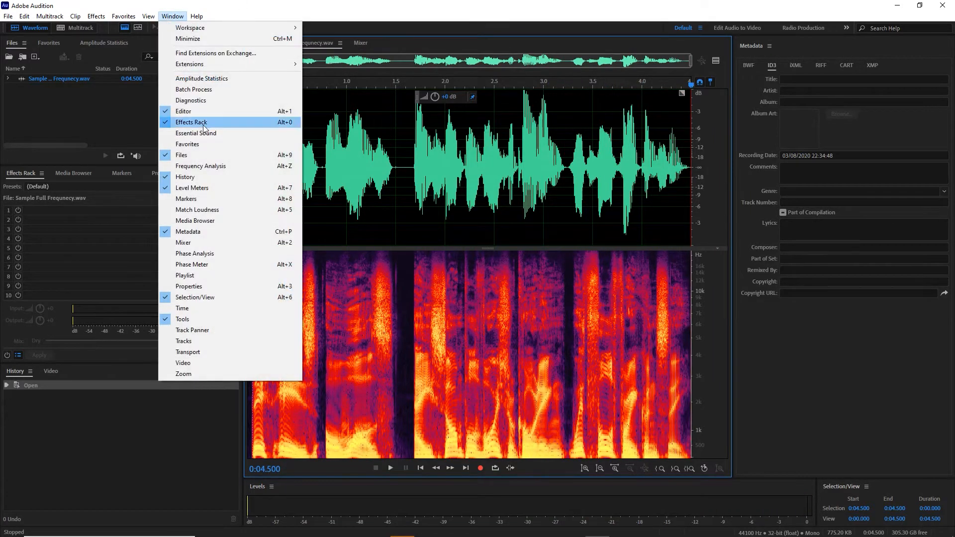
{"action": "left_click", "coordinate": [195, 237]}
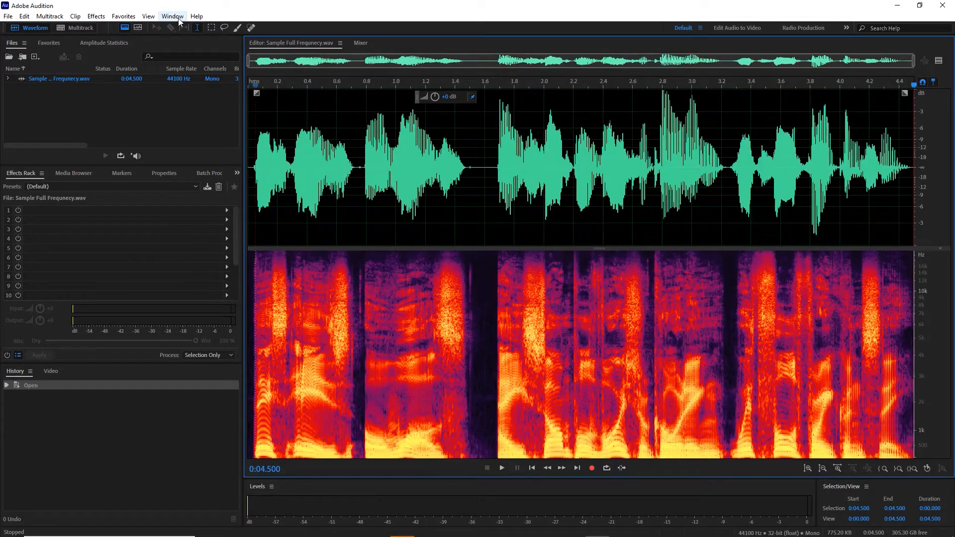
{"action": "left_click", "coordinate": [173, 16]}
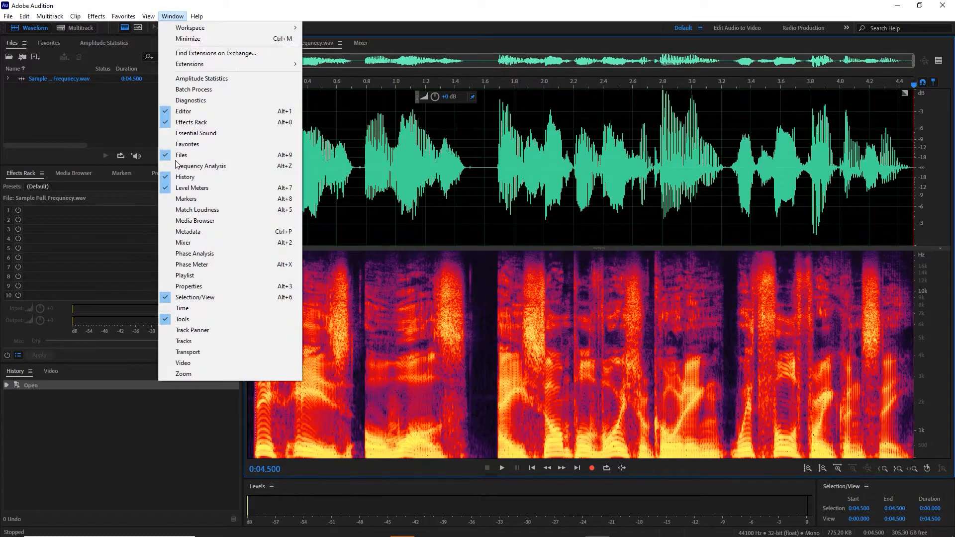
{"action": "left_click", "coordinate": [179, 166]}
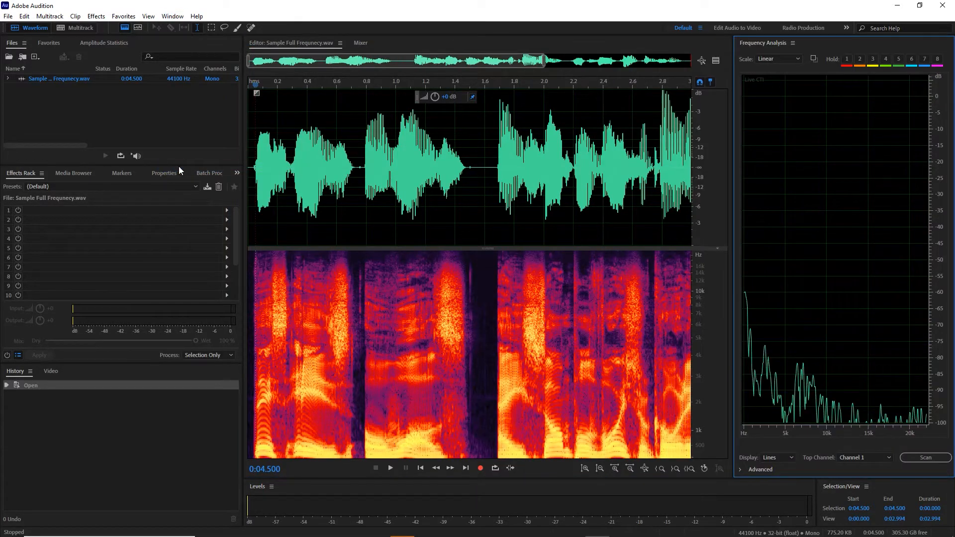
- Play the recording, pause it at about 2.55 s and hold the live spectrum as curve 1
{"action": "left_click", "coordinate": [254, 190]}
{"action": "key", "text": "space"}
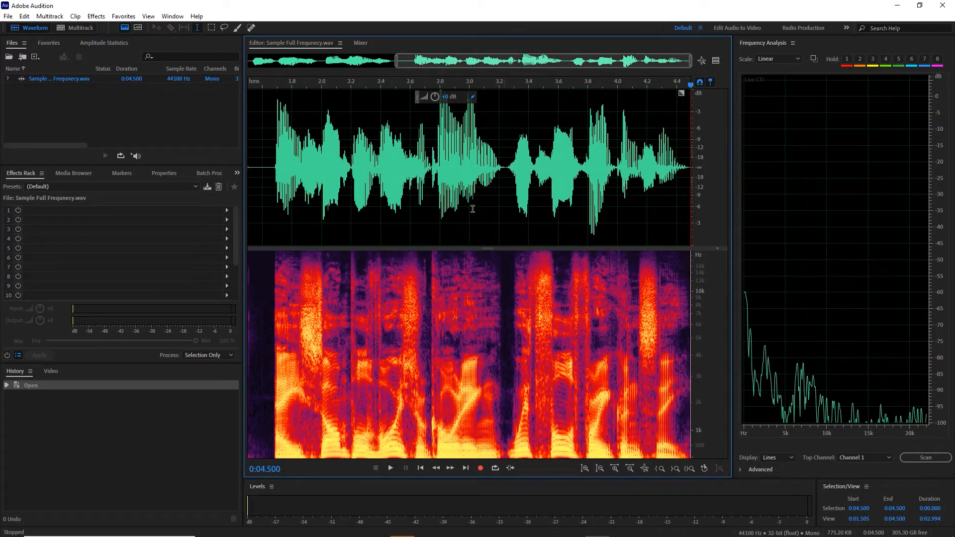
{"action": "left_click", "coordinate": [263, 170]}
{"action": "key", "text": "space"}
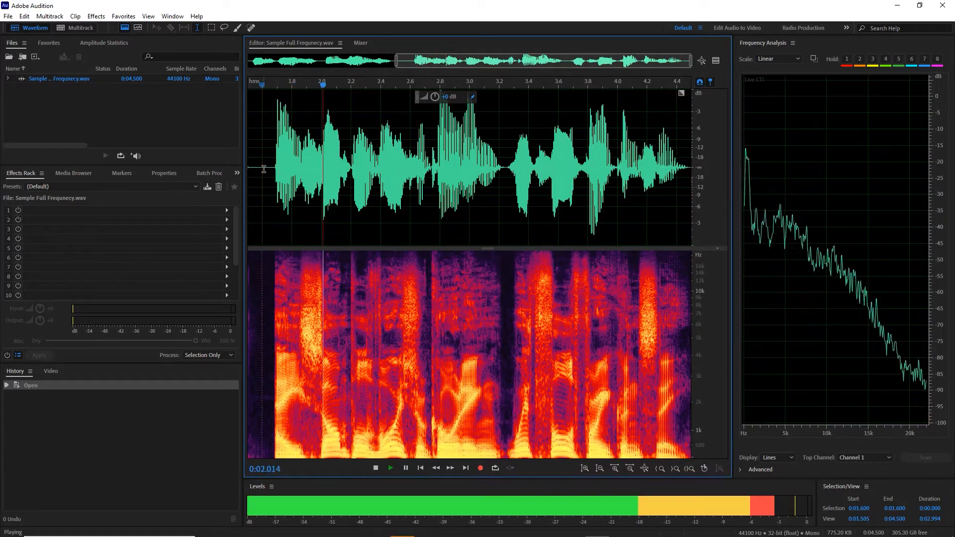
{"action": "key", "text": "space"}
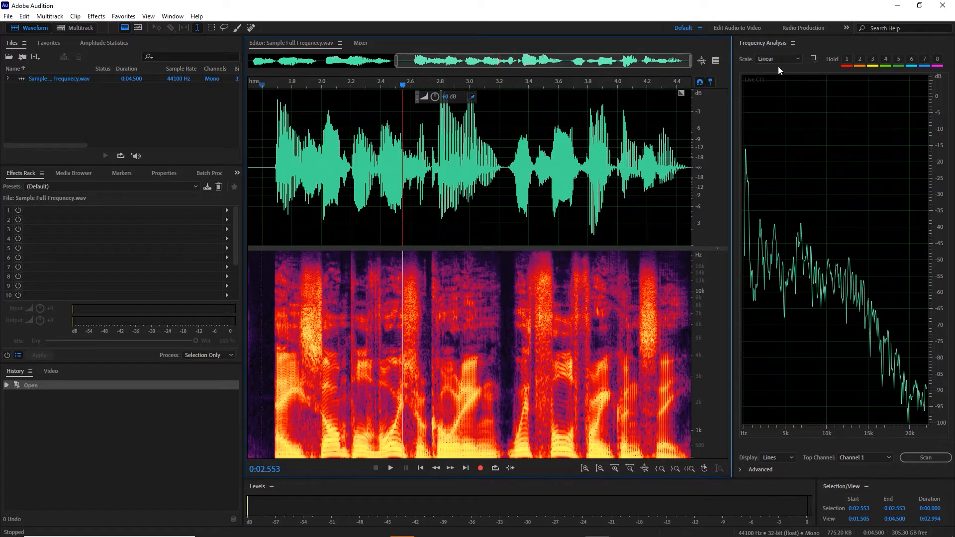
{"action": "left_click", "coordinate": [847, 59]}
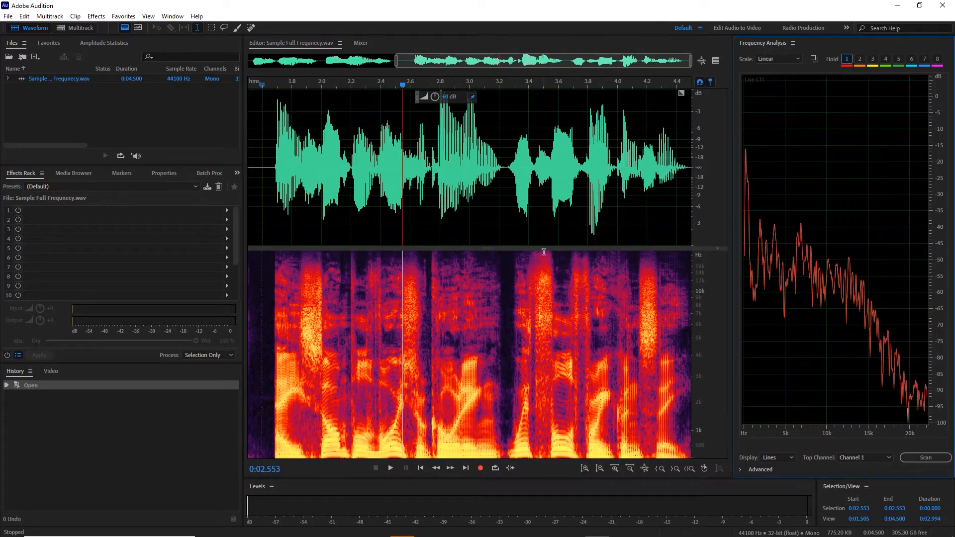
- Compare the live spectrum with held curve 1 at about 1.6 s and 2.4 s in the recording
{"action": "left_click", "coordinate": [262, 187]}
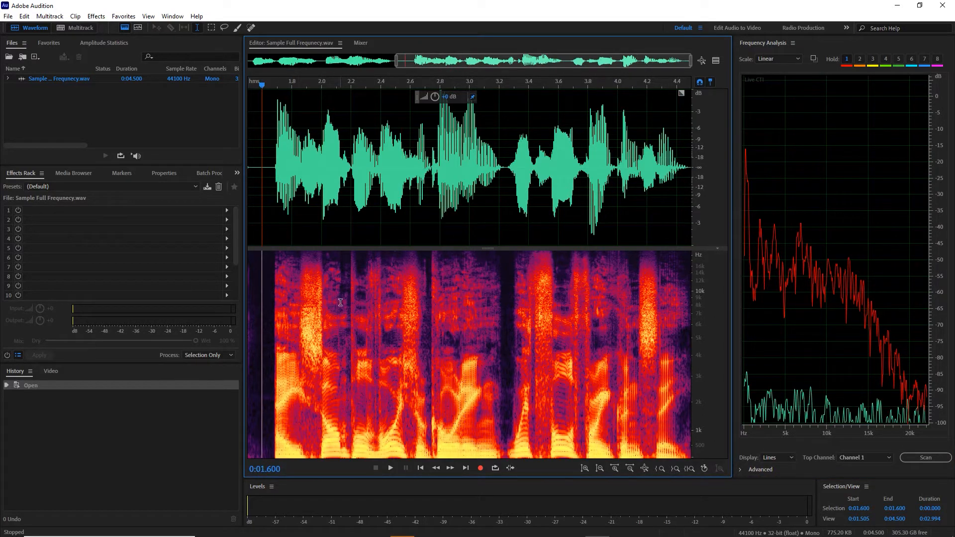
{"action": "left_click", "coordinate": [380, 288]}
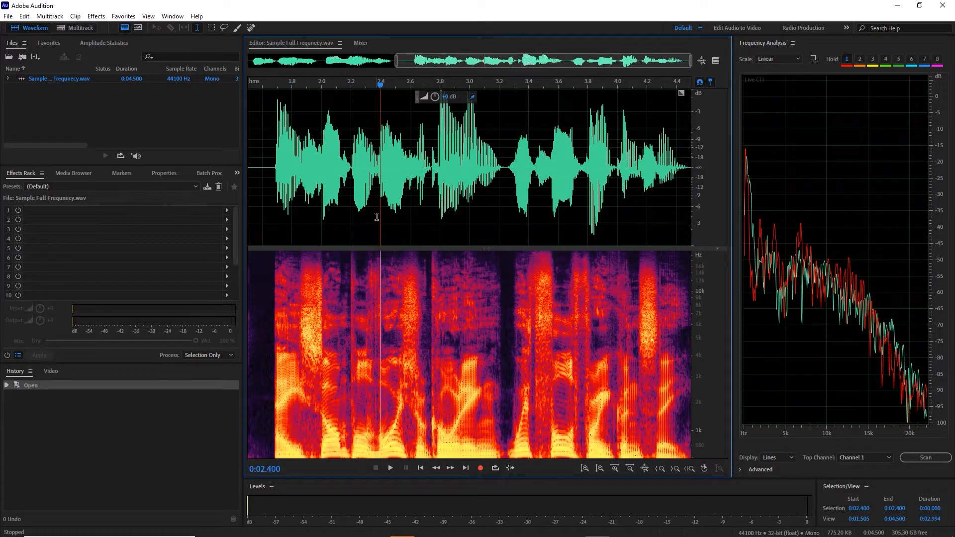
{"action": "scroll", "coordinate": [375, 212], "scroll_direction": "down", "scroll_amount": 2}
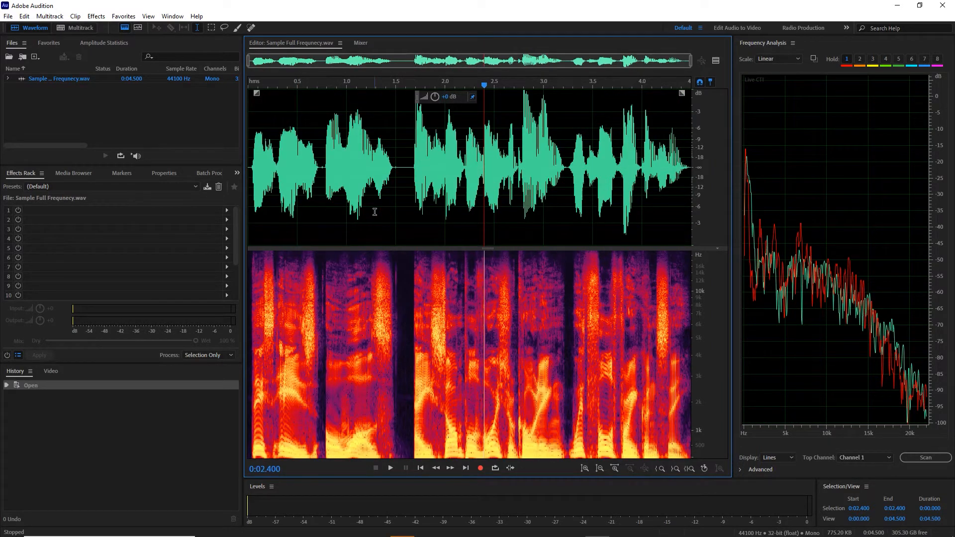
{"action": "scroll", "coordinate": [333, 211], "scroll_direction": "up", "scroll_amount": 1}
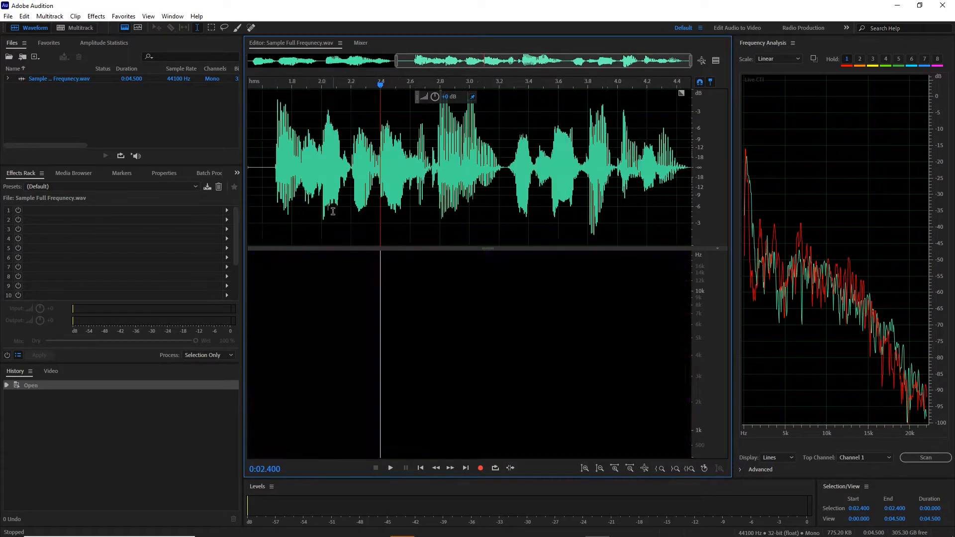
{"action": "scroll", "coordinate": [333, 212], "scroll_direction": "down", "scroll_amount": 1}
{"action": "scroll", "coordinate": [333, 211], "scroll_direction": "up", "scroll_amount": 1}
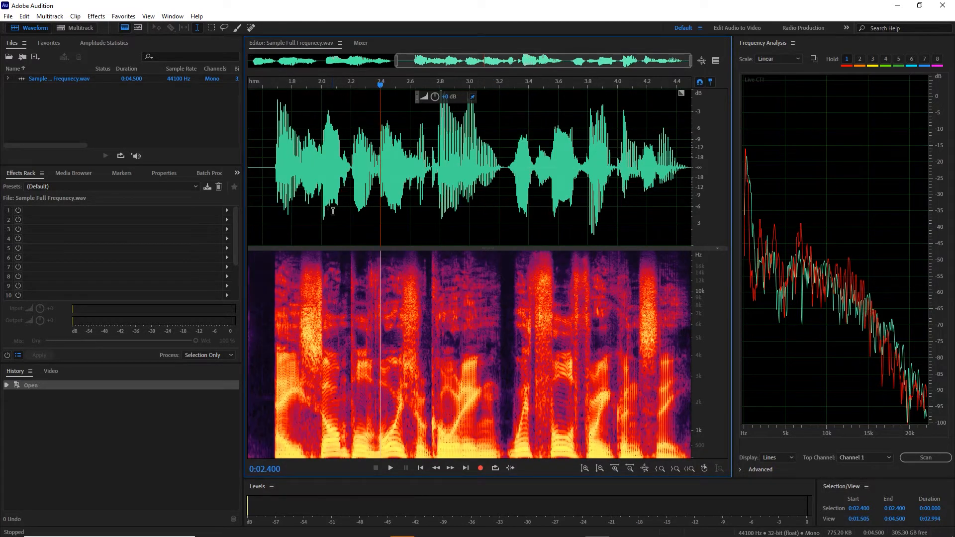
{"action": "scroll", "coordinate": [333, 212], "scroll_direction": "down", "scroll_amount": 1}
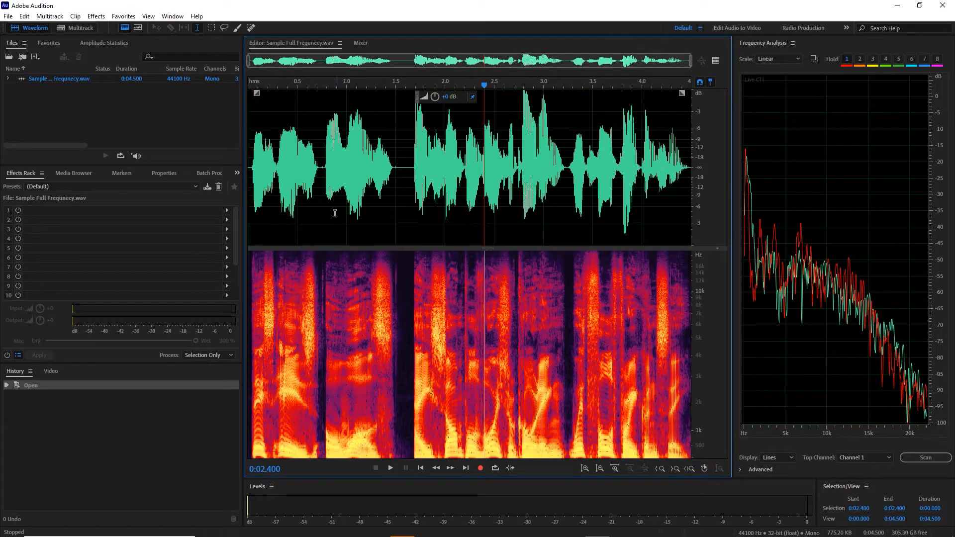
{"action": "left_click", "coordinate": [405, 177]}
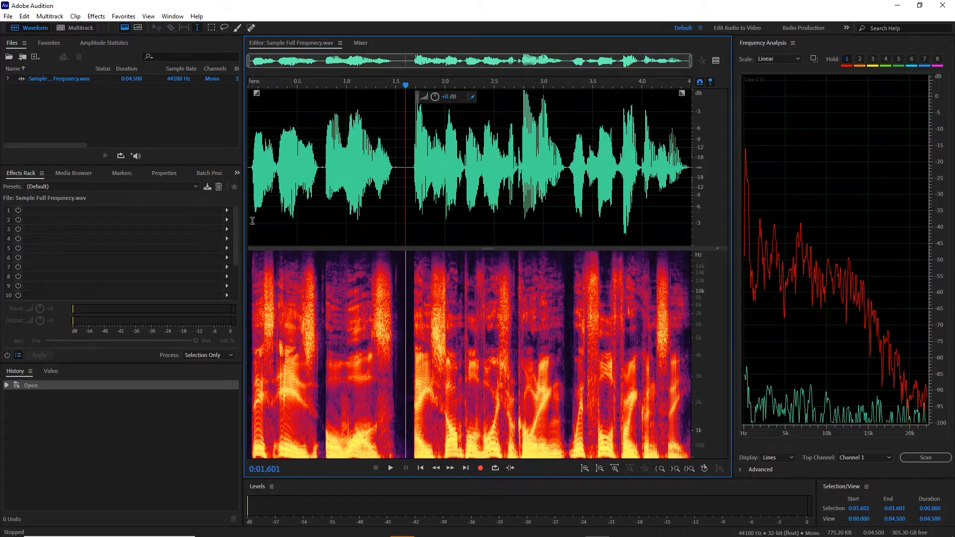
- Add an FFT Filter in the first effects slot and shape its curve to cut everything below about 815 Hz to −∞ dB
{"action": "left_click", "coordinate": [227, 210]}
{"action": "mouse_move", "coordinate": [259, 270]}
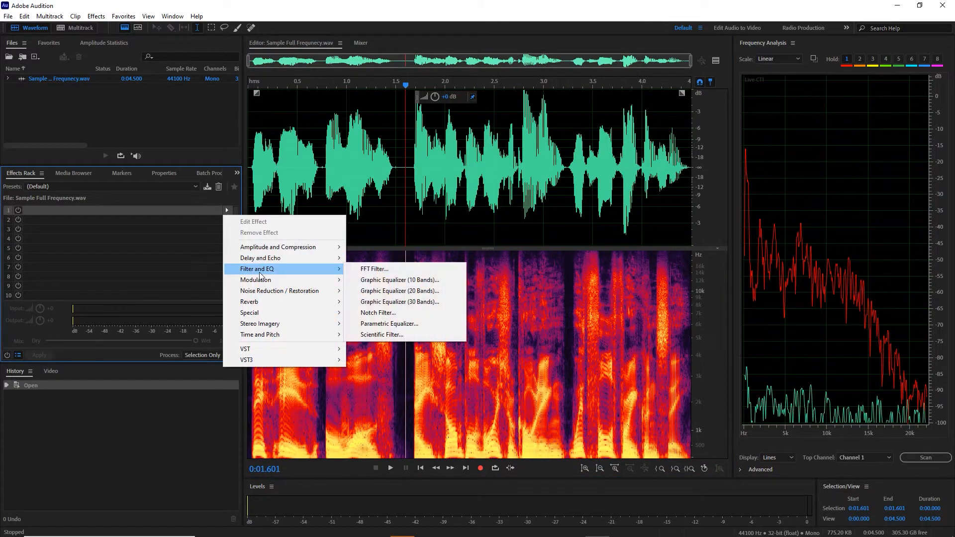
{"action": "left_click", "coordinate": [399, 266]}
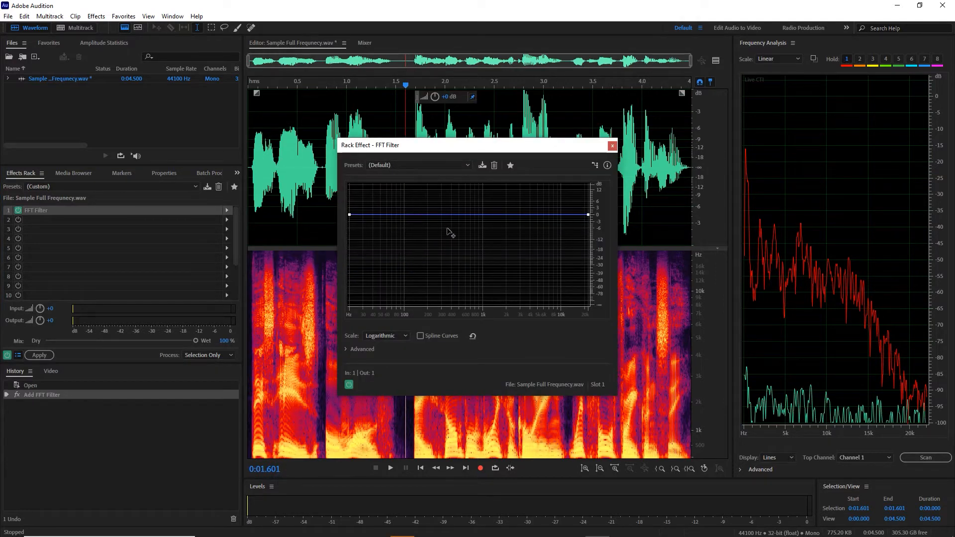
{"action": "left_click", "coordinate": [476, 217]}
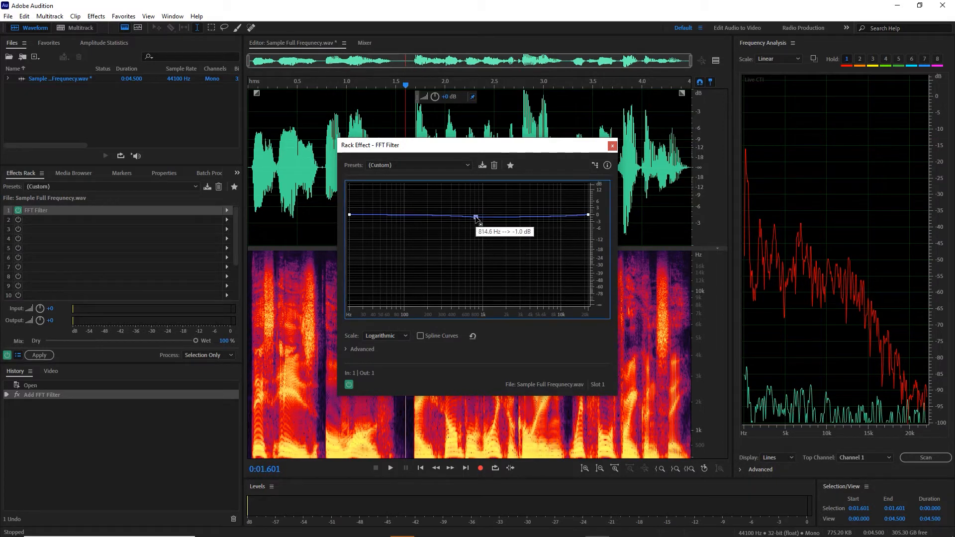
{"action": "left_click_drag", "start_coordinate": [471, 220], "coordinate": [475, 305]}
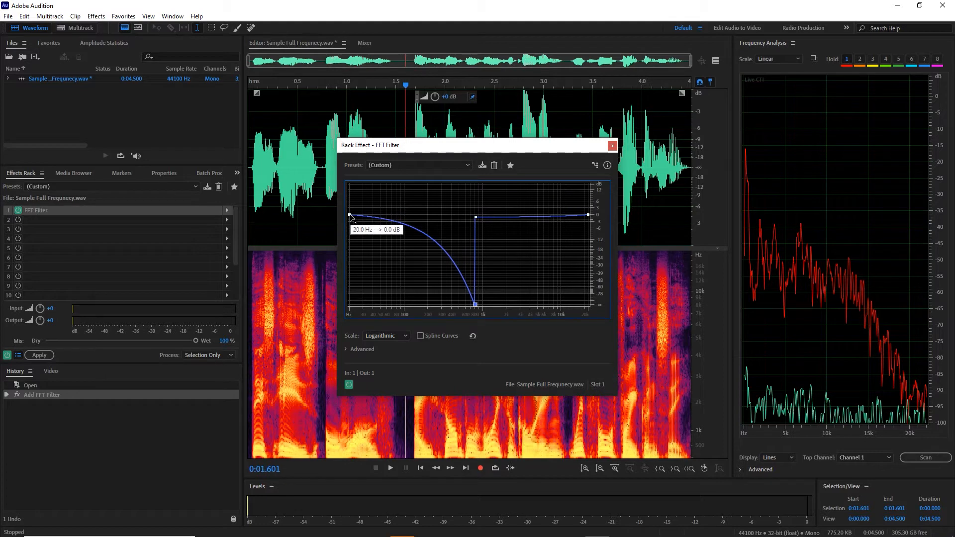
{"action": "left_click_drag", "start_coordinate": [351, 215], "coordinate": [332, 329]}
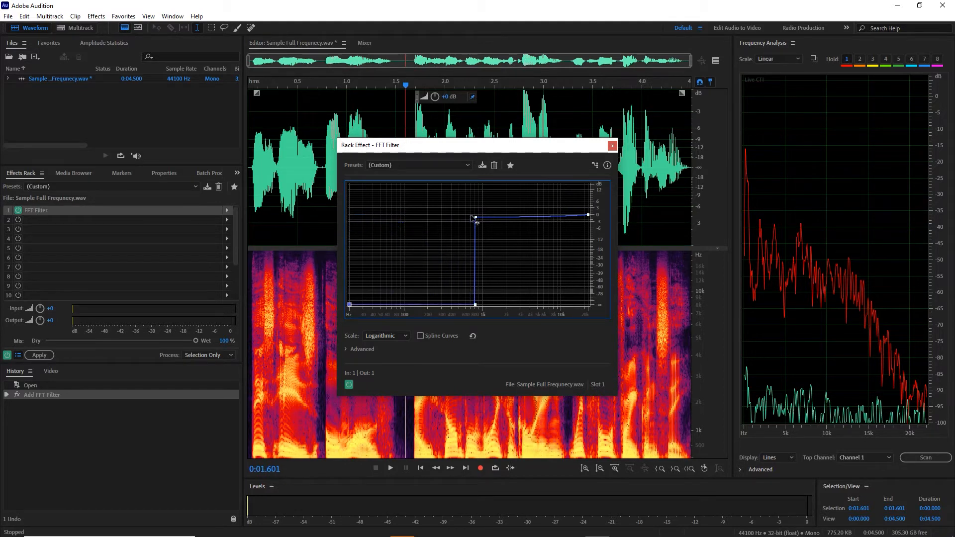
- Play the filtered recording from the start and examine its low frequencies against held curve 1
{"action": "left_click", "coordinate": [249, 168]}
{"action": "key", "text": "space"}
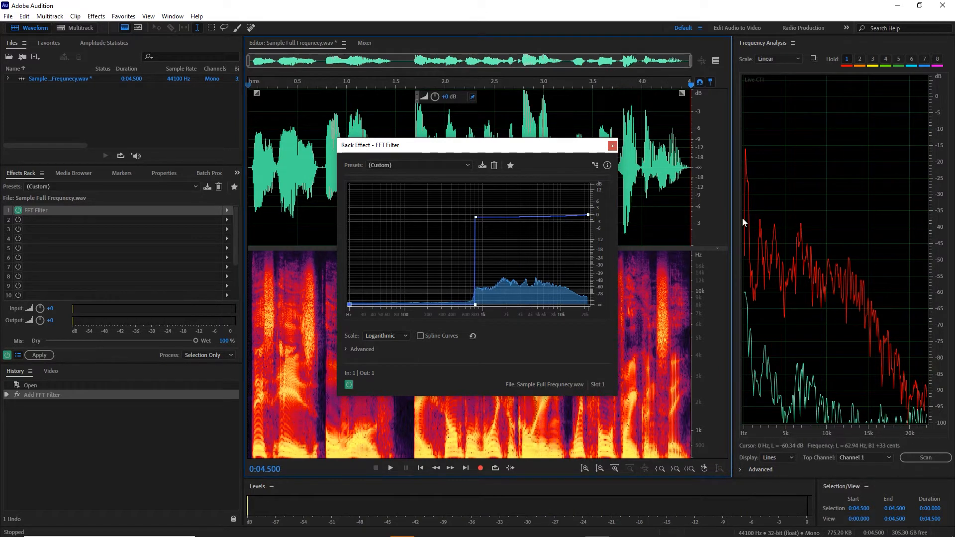
{"action": "key", "text": "space"}
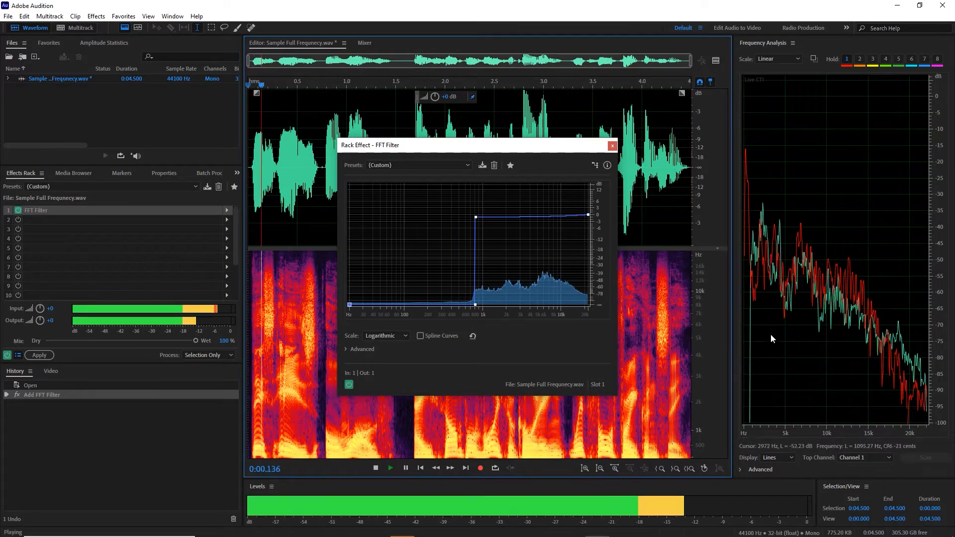
{"action": "key", "text": "space"}
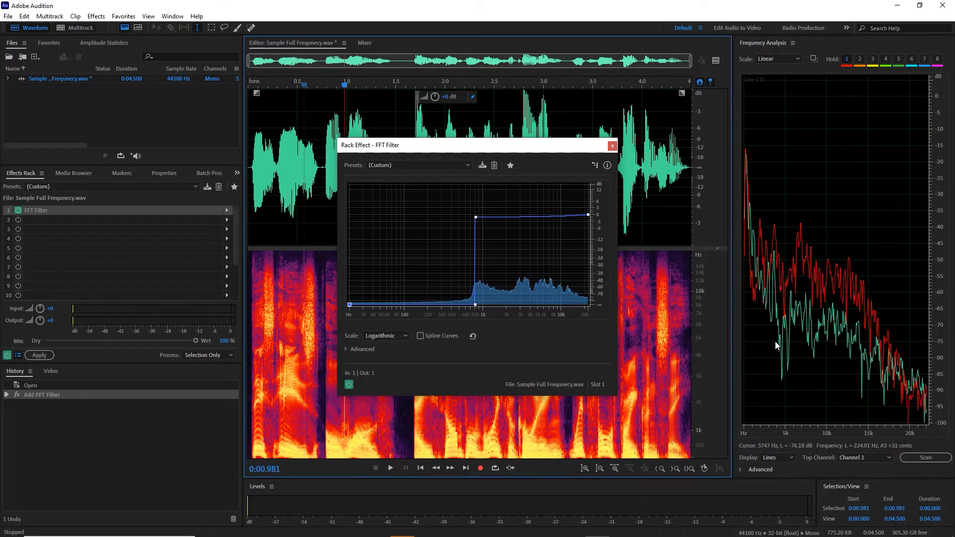
- Examine the live spectrum around 1.2 s by stepping the playhead, and replay the filtered audio from there
{"action": "key", "text": "Left"}
{"action": "key", "text": "Left"}
{"action": "key", "text": "Left"}
{"action": "key", "text": "Left"}
{"action": "key", "text": "Left"}
{"action": "key", "text": "Left"}
{"action": "key", "text": "Left"}
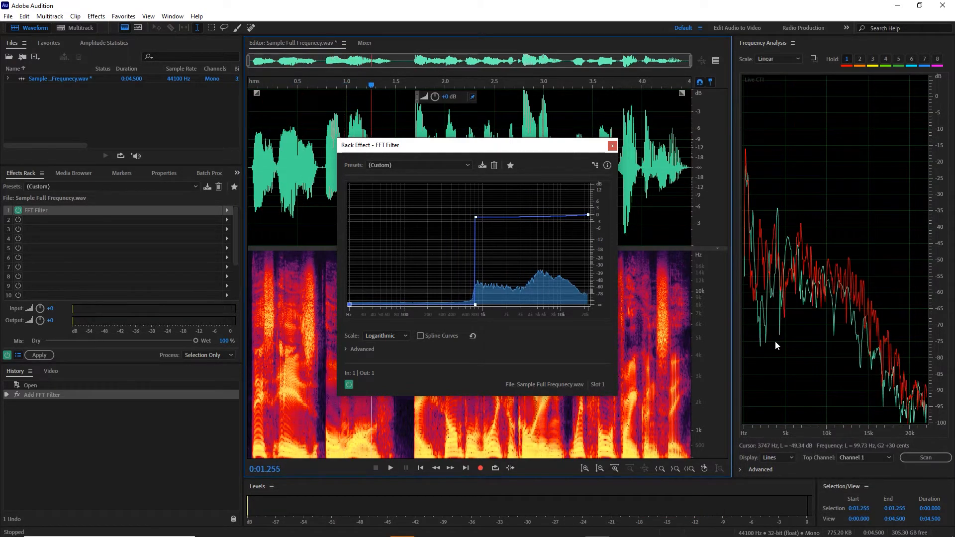
{"action": "key", "text": "Left"}
{"action": "key", "text": "Left"}
{"action": "key", "text": "Left"}
{"action": "key", "text": "Left"}
{"action": "key", "text": "Left"}
{"action": "key", "text": "Left"}
{"action": "key", "text": "Left"}
{"action": "key", "text": "Left"}
{"action": "key", "text": "Left"}
{"action": "key", "text": "Left"}
{"action": "key", "text": "Left"}
{"action": "key", "text": "Left"}
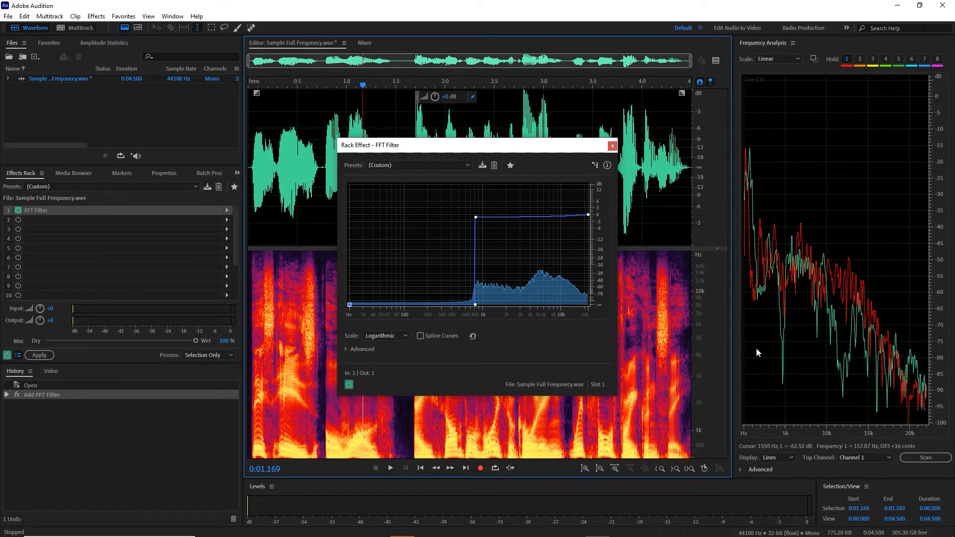
{"action": "key", "text": "space"}
{"action": "key", "text": "space"}
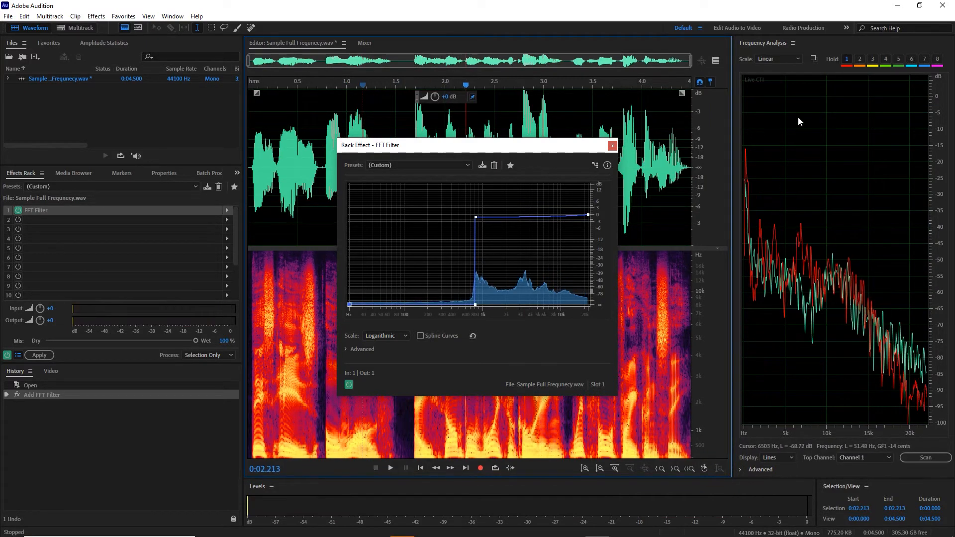
- Replay the filtered recording from near its start and hold its live spectrum as curve 3 during playback
{"action": "left_click", "coordinate": [251, 169]}
{"action": "key", "text": "space"}
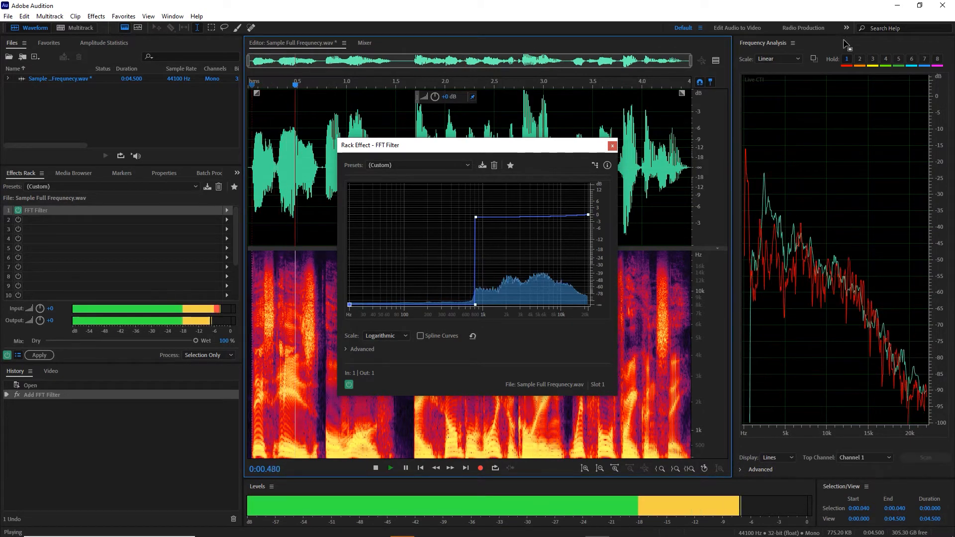
{"action": "left_click", "coordinate": [873, 64]}
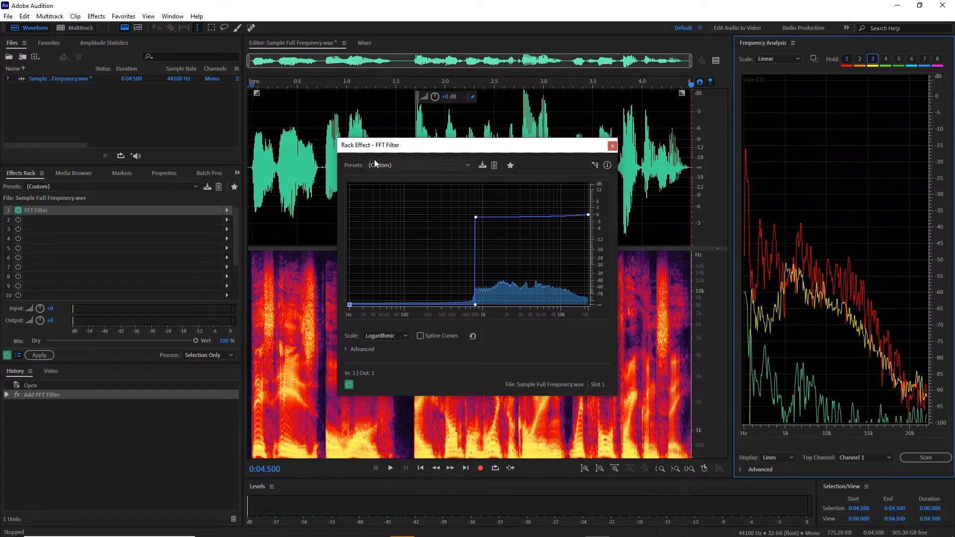
- Close the FFT Filter window and place the playhead at about 1.55 s, in the pause between phrases
{"action": "left_click", "coordinate": [393, 82]}
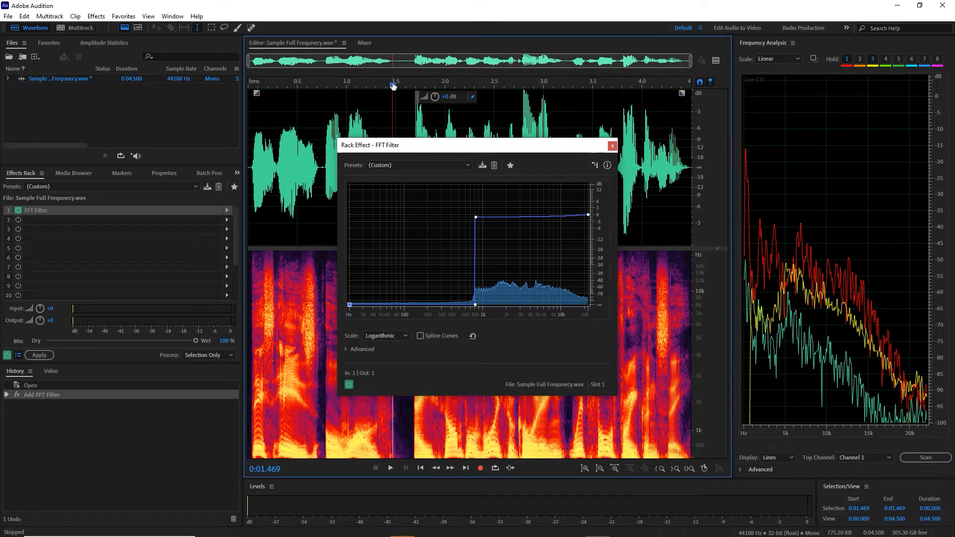
{"action": "left_click", "coordinate": [614, 146]}
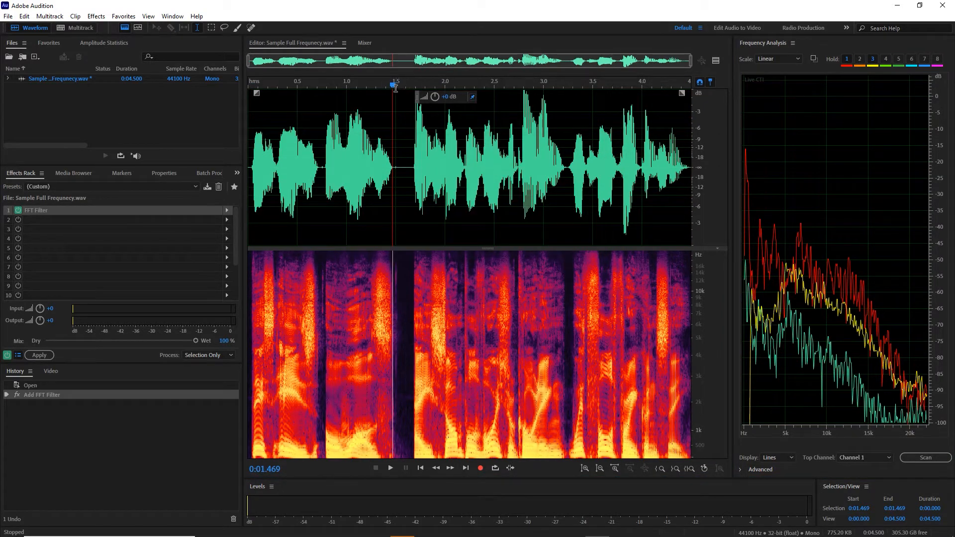
{"action": "left_click_drag", "start_coordinate": [393, 84], "coordinate": [401, 90]}
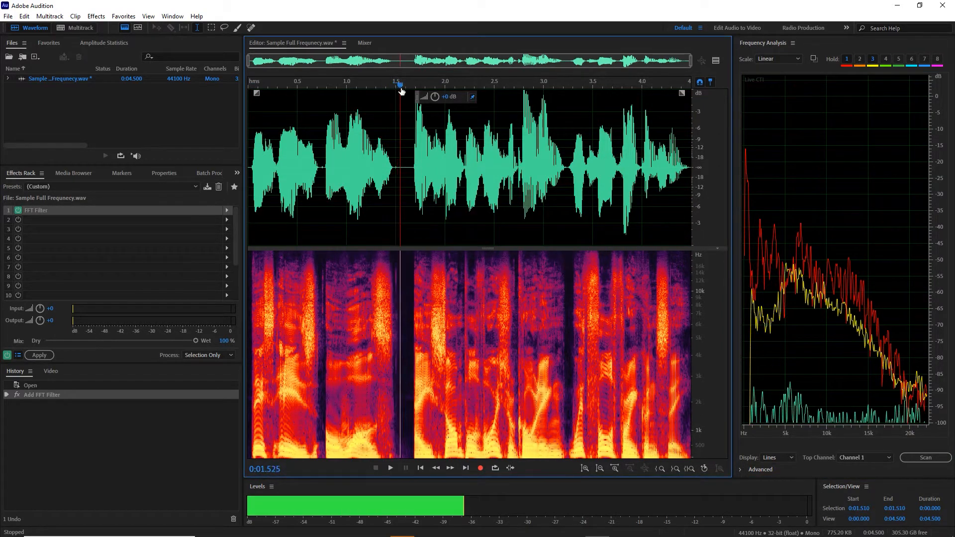
- Show the preview editor and add a second FFT Filter in slot 2 of the effects rack
{"action": "left_click", "coordinate": [716, 62]}
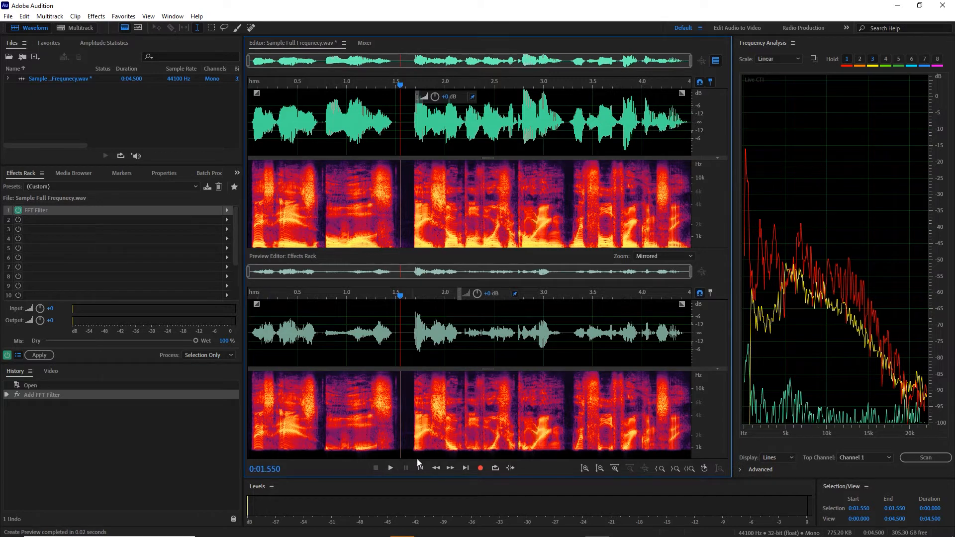
{"action": "left_click", "coordinate": [227, 220]}
{"action": "mouse_move", "coordinate": [259, 257]}
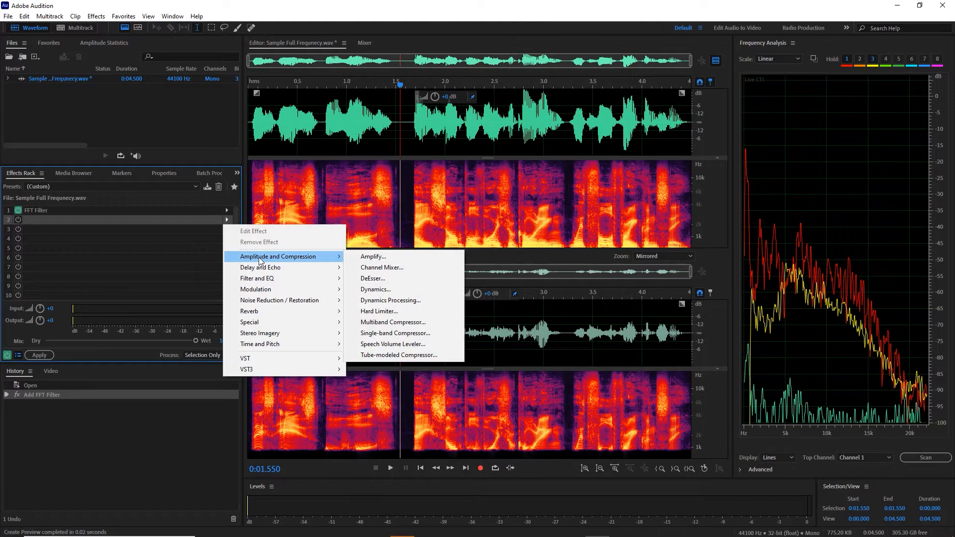
{"action": "mouse_move", "coordinate": [262, 279]}
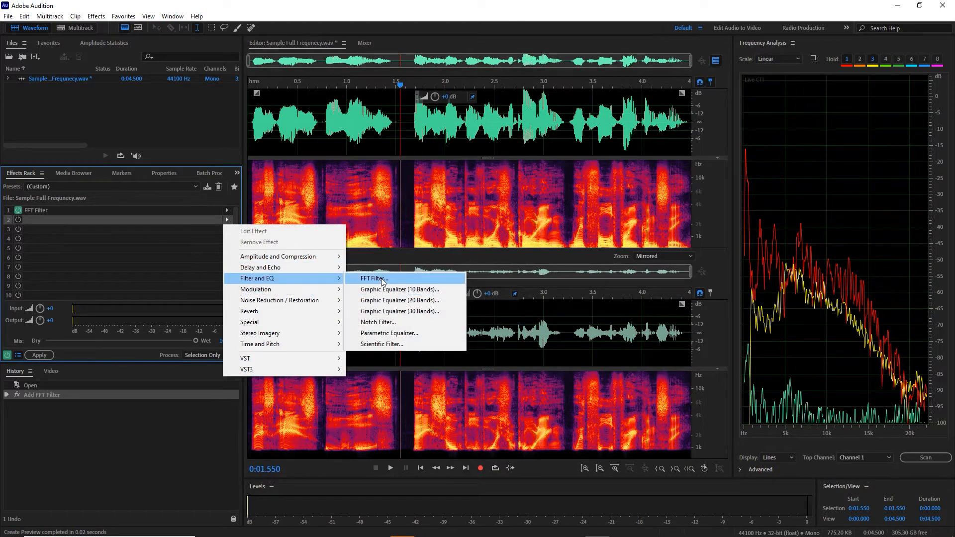
{"action": "left_click", "coordinate": [383, 281]}
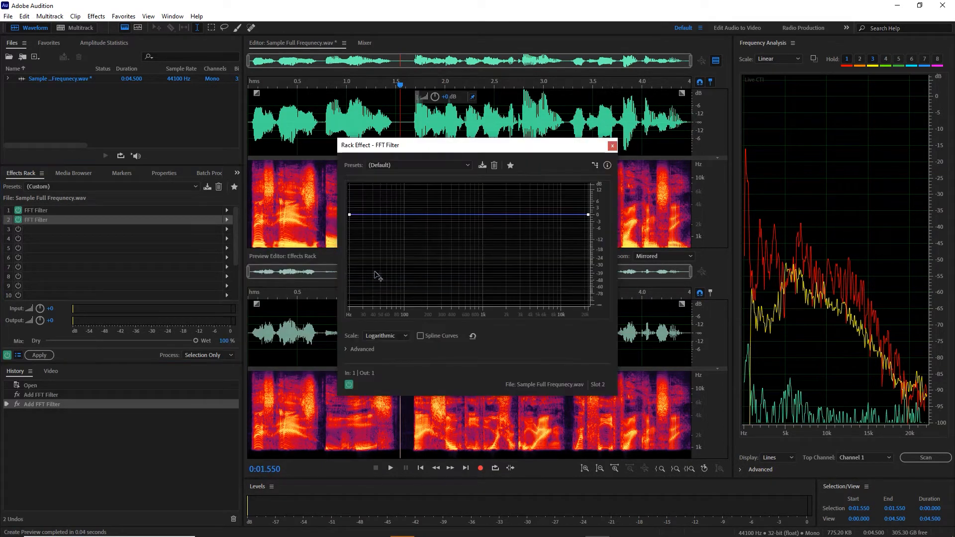
- Shape the second FFT Filter's curve to cut everything above about 3 kHz, and close its window
{"action": "left_click", "coordinate": [519, 216]}
{"action": "left_click_drag", "start_coordinate": [520, 217], "coordinate": [520, 304]}
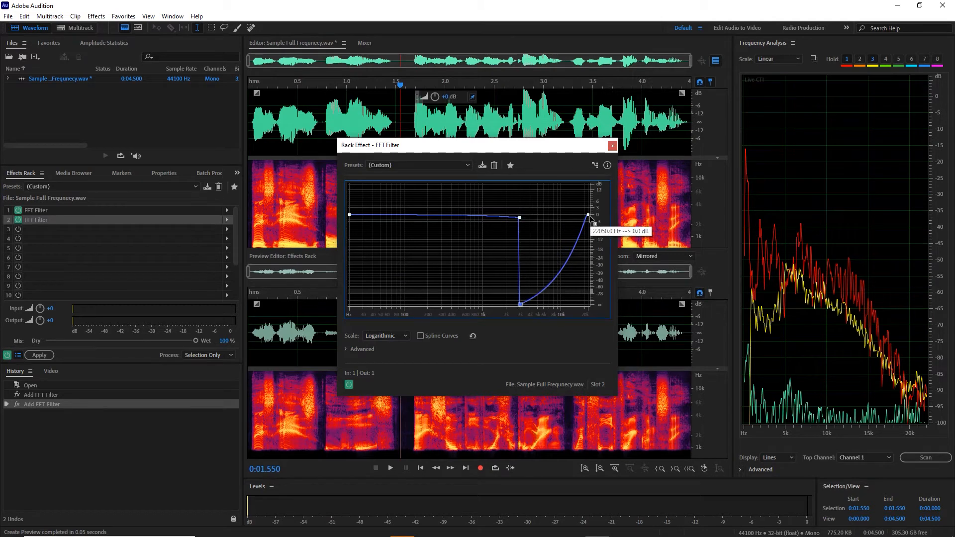
{"action": "left_click_drag", "start_coordinate": [588, 215], "coordinate": [602, 313]}
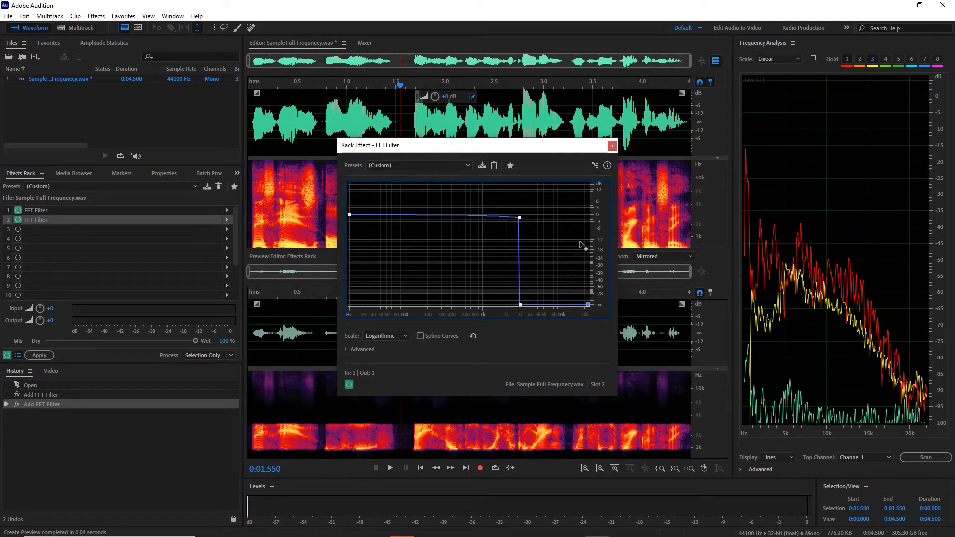
{"action": "left_click", "coordinate": [614, 146]}
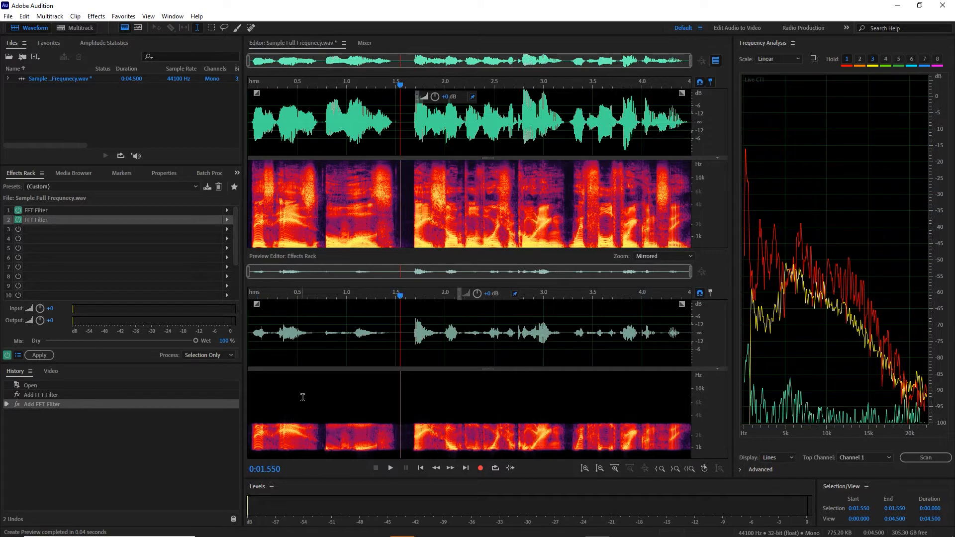
- Play the band-limited recording from the start and hold its live spectrum as curve 6 during playback
{"action": "key", "text": "Home"}
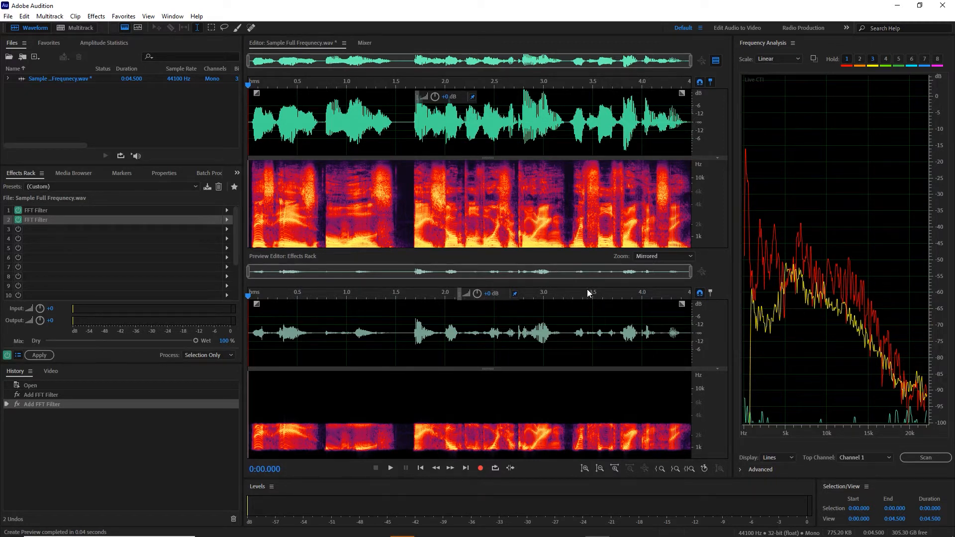
{"action": "key", "text": "space"}
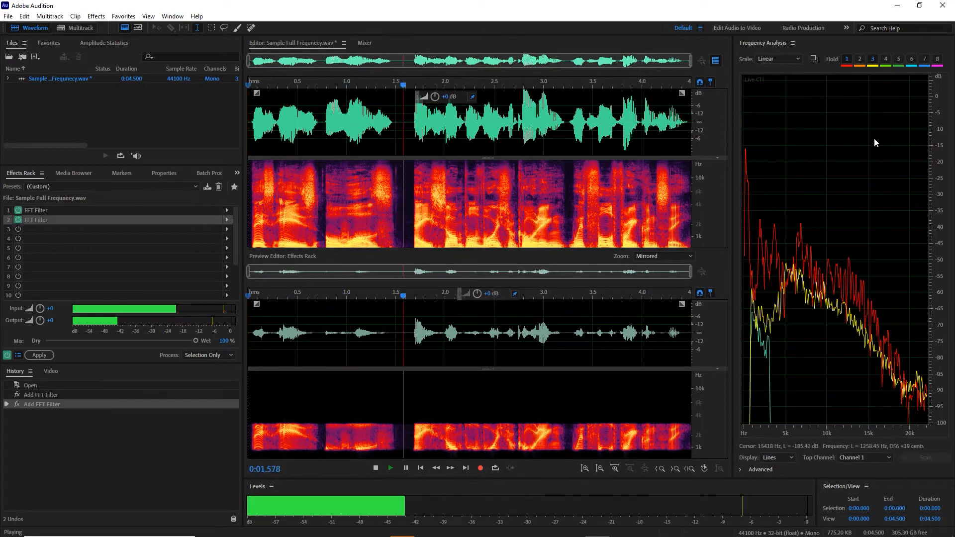
{"action": "left_click", "coordinate": [911, 59]}
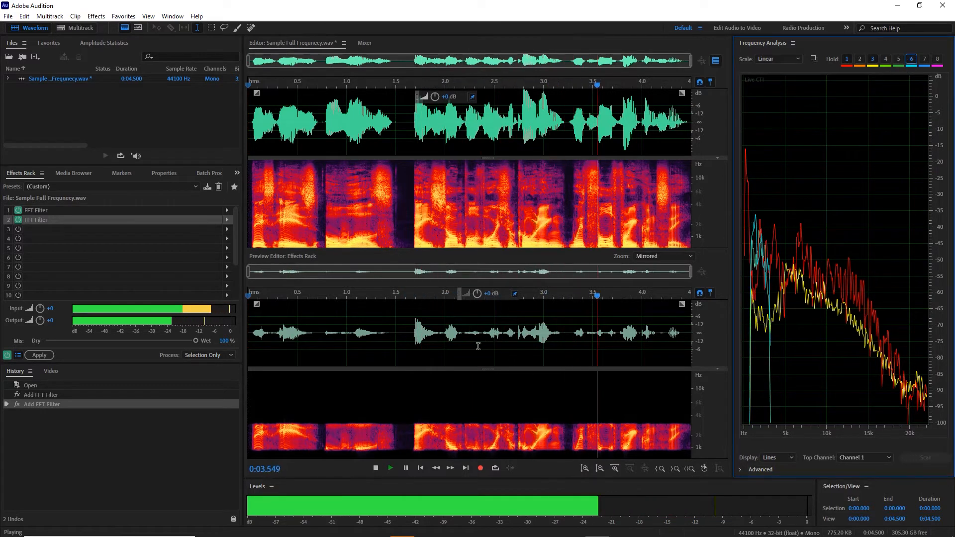
- Place the playhead at about 1.5 s and bypass, then re-enable, the slot 2 FFT Filter to compare the preview spectrograms
{"action": "left_click", "coordinate": [402, 328]}
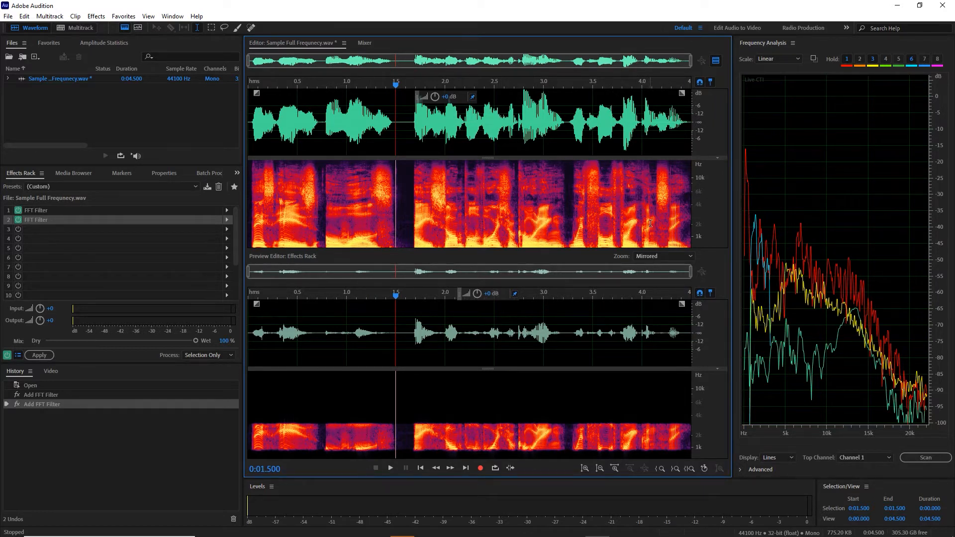
{"action": "left_click", "coordinate": [22, 220]}
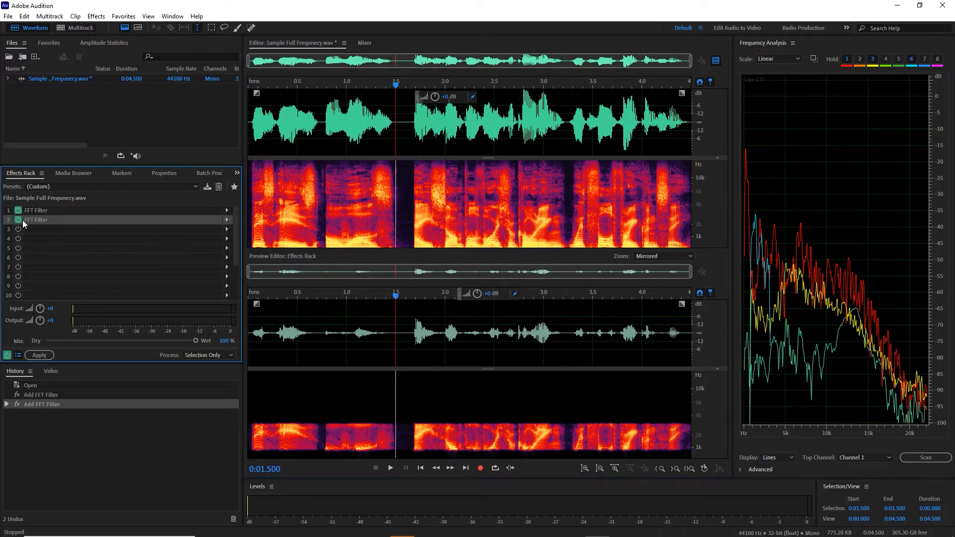
{"action": "left_click", "coordinate": [18, 220]}
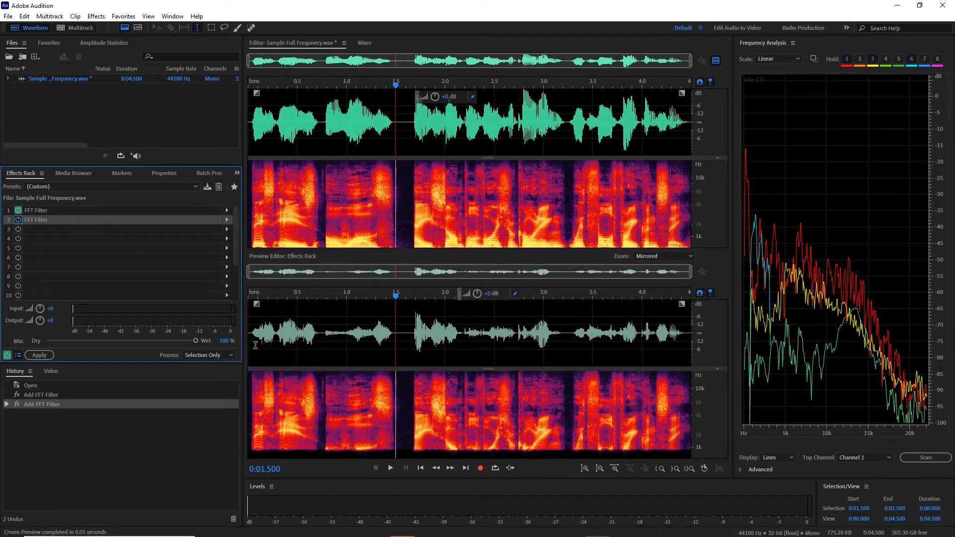
{"action": "left_click", "coordinate": [16, 220]}
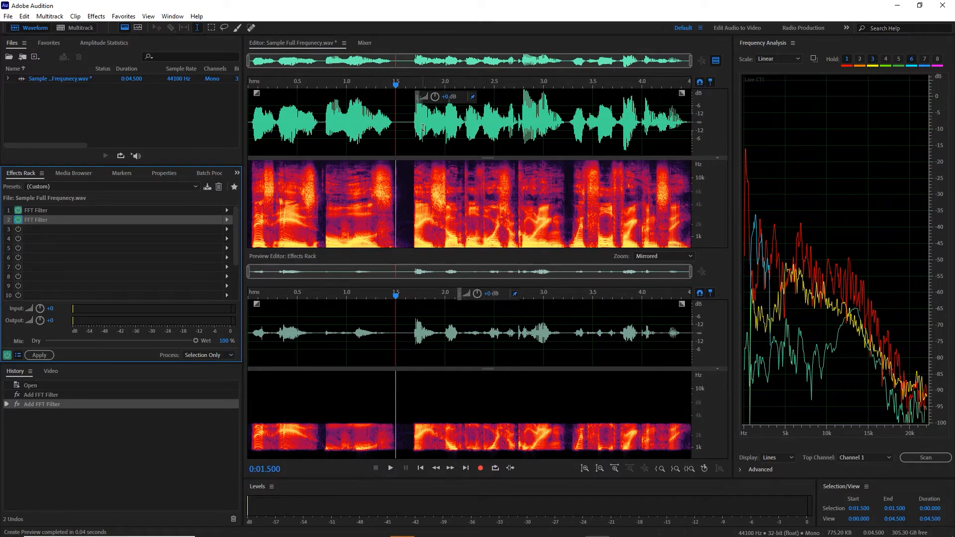
- Create the new audio file Untitled 1 at 44100 Hz, mono, 32-bit float, and hide the preview editor
{"action": "left_click", "coordinate": [168, 120]}
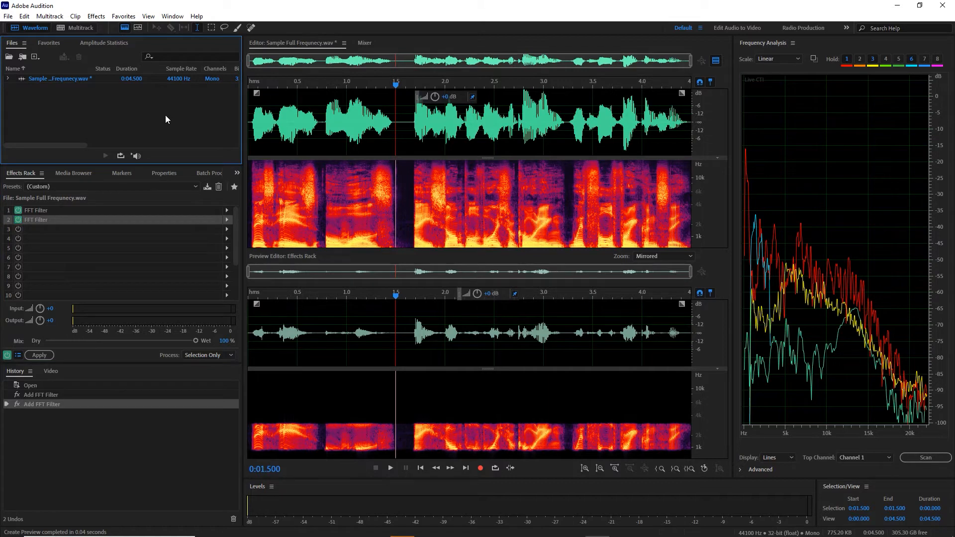
{"action": "key", "text": "ctrl+shift+n"}
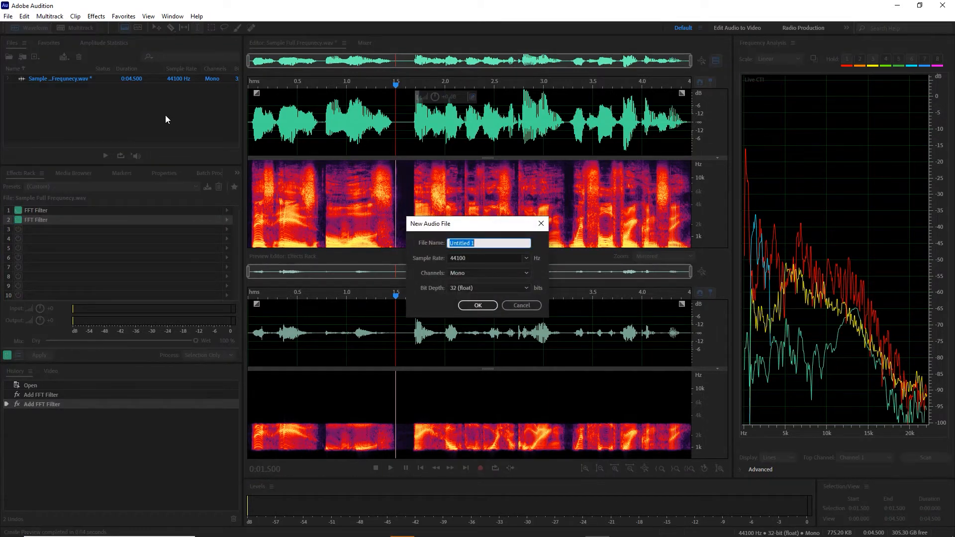
{"action": "key", "text": "Return"}
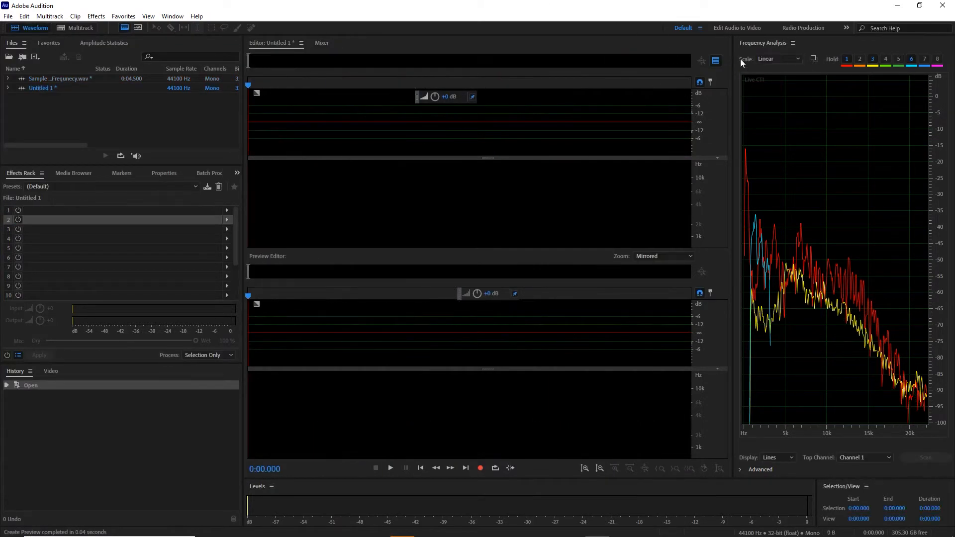
{"action": "left_click", "coordinate": [716, 61]}
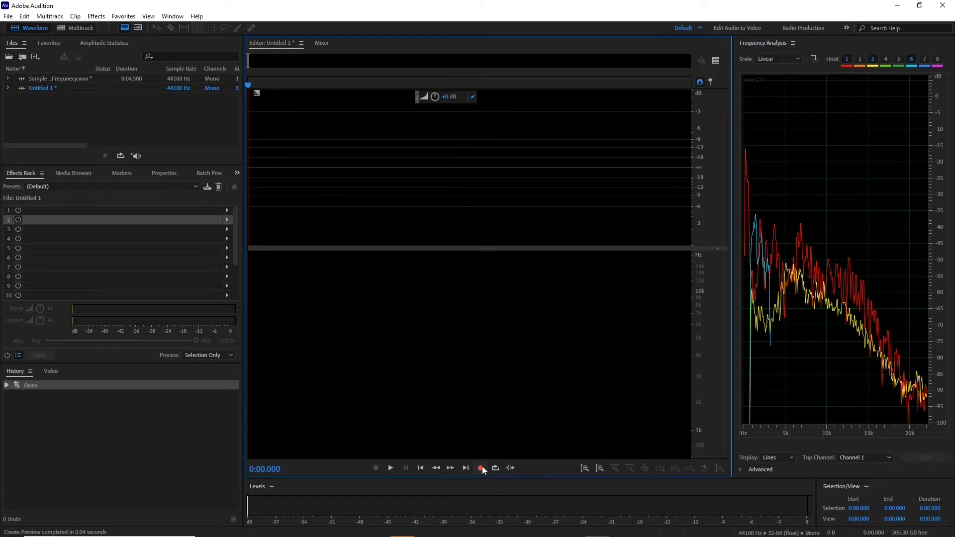
- Record about 3.8 s of background noise, delete the first 0.42 s or so, and play back the remainder
{"action": "left_click", "coordinate": [481, 469]}
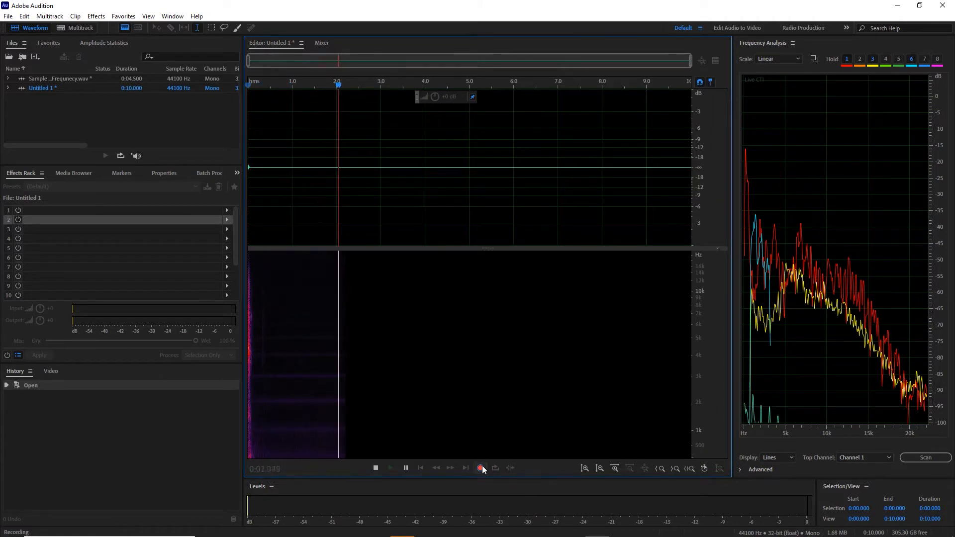
{"action": "left_click", "coordinate": [481, 468]}
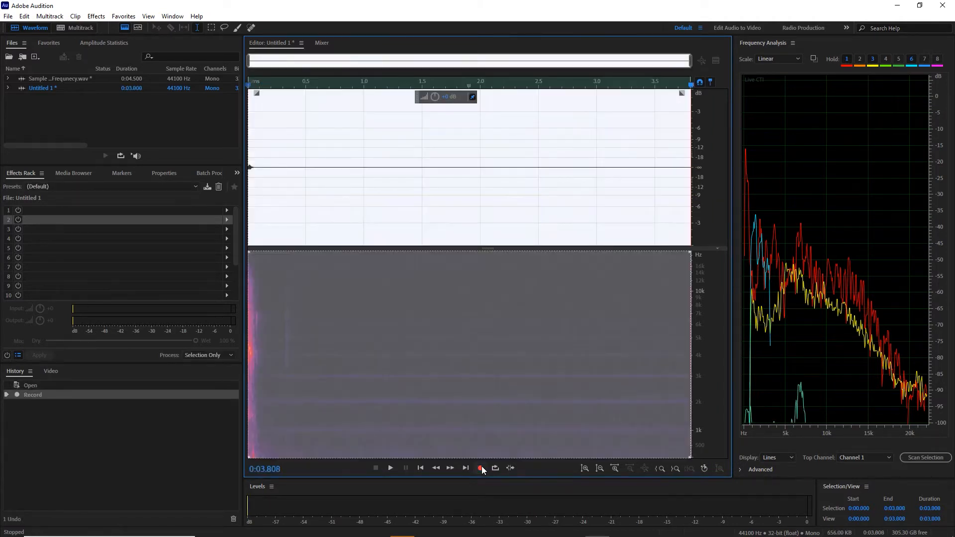
{"action": "left_click_drag", "start_coordinate": [296, 246], "coordinate": [225, 255]}
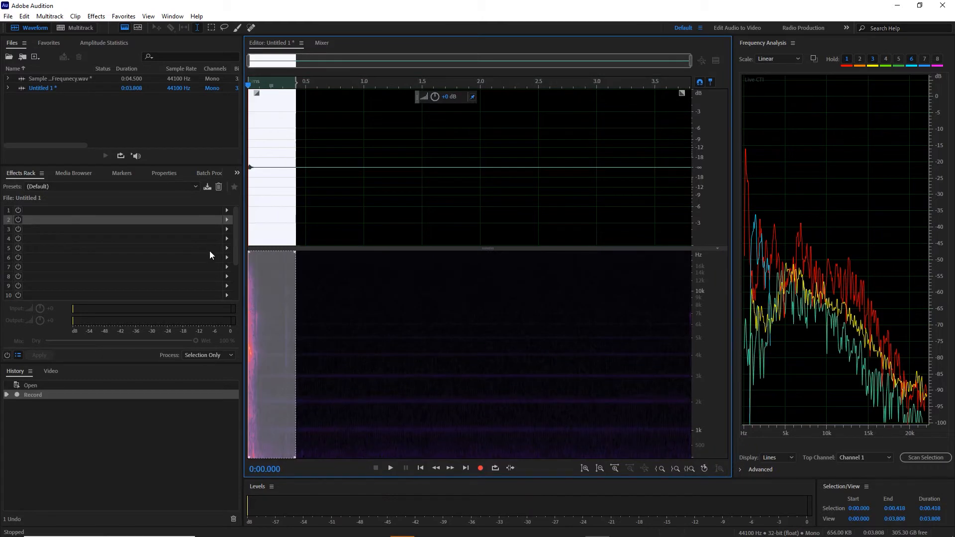
{"action": "key", "text": "Delete"}
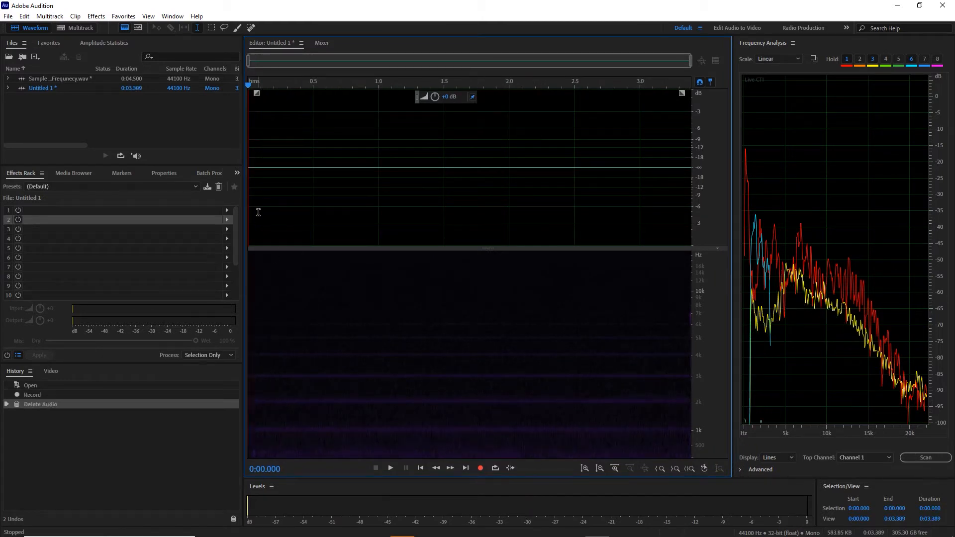
{"action": "key", "text": "space"}
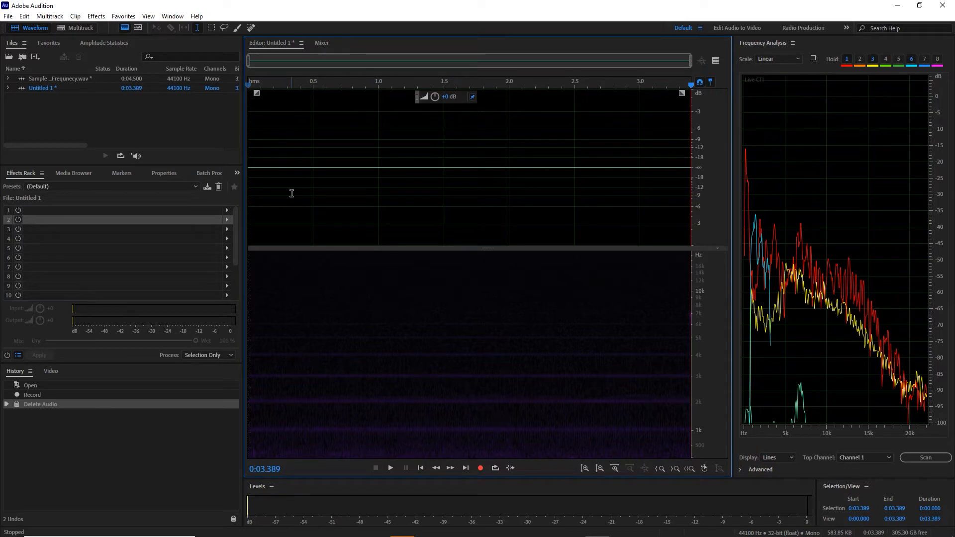
- Normalize the noise recording to -0.1 dB to examine its spectrum, undo the normalization, and clear the selection
{"action": "left_click", "coordinate": [123, 15]}
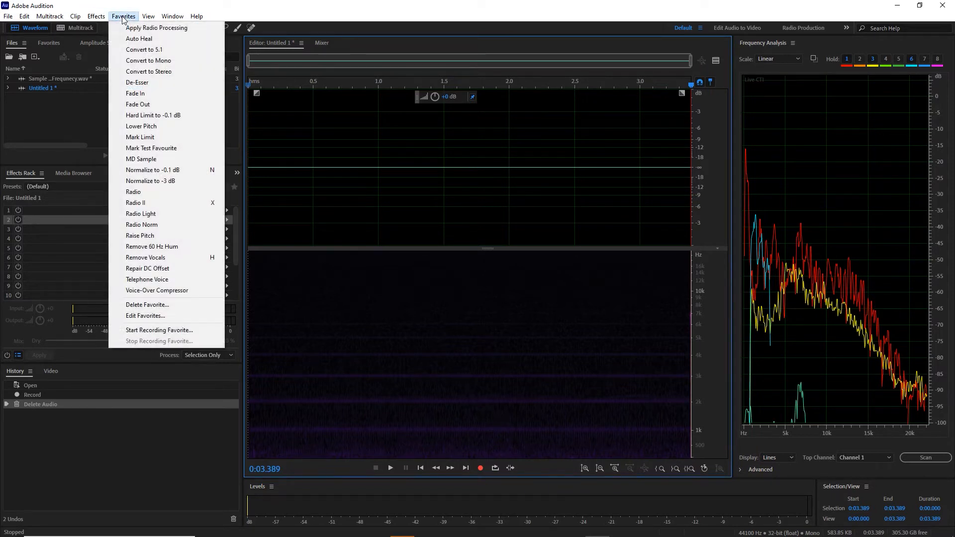
{"action": "left_click", "coordinate": [171, 170]}
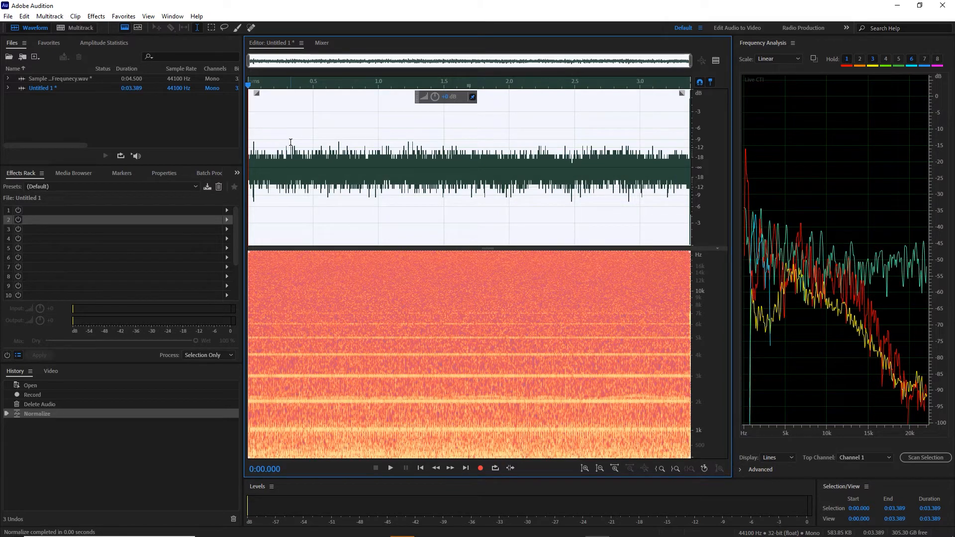
{"action": "key", "text": "ctrl+z"}
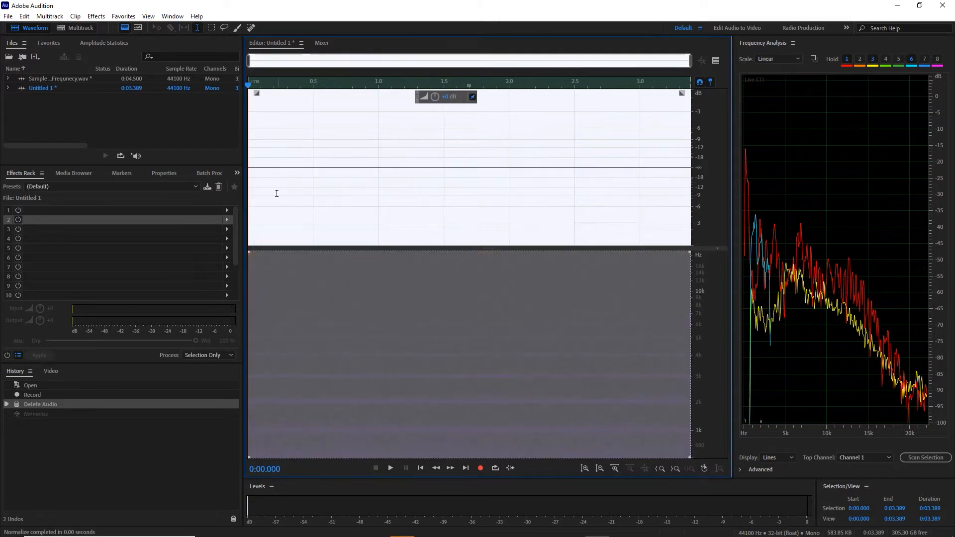
{"action": "left_click", "coordinate": [258, 196]}
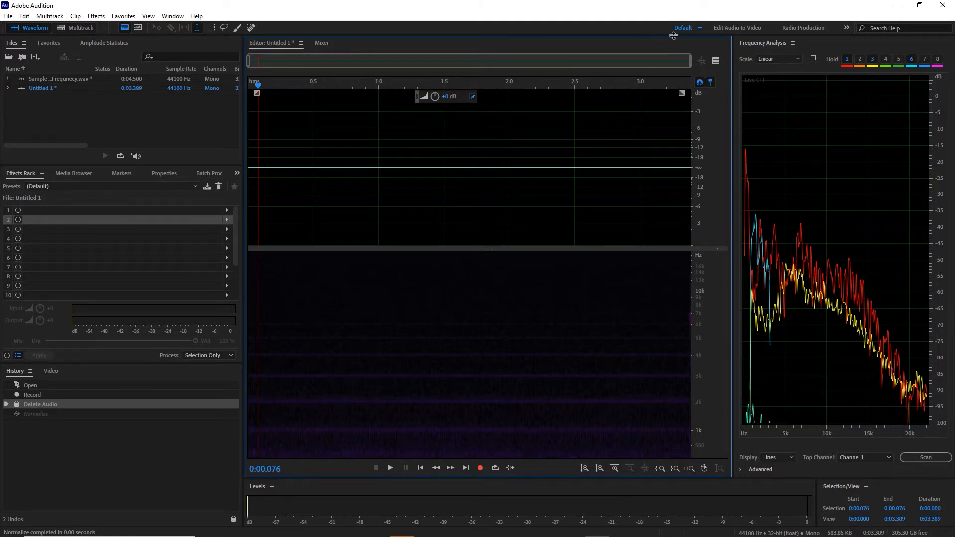
- Show the preview editor for the noise recording and add a Multiband Compressor in slot 1 of the effects rack
{"action": "left_click", "coordinate": [719, 61]}
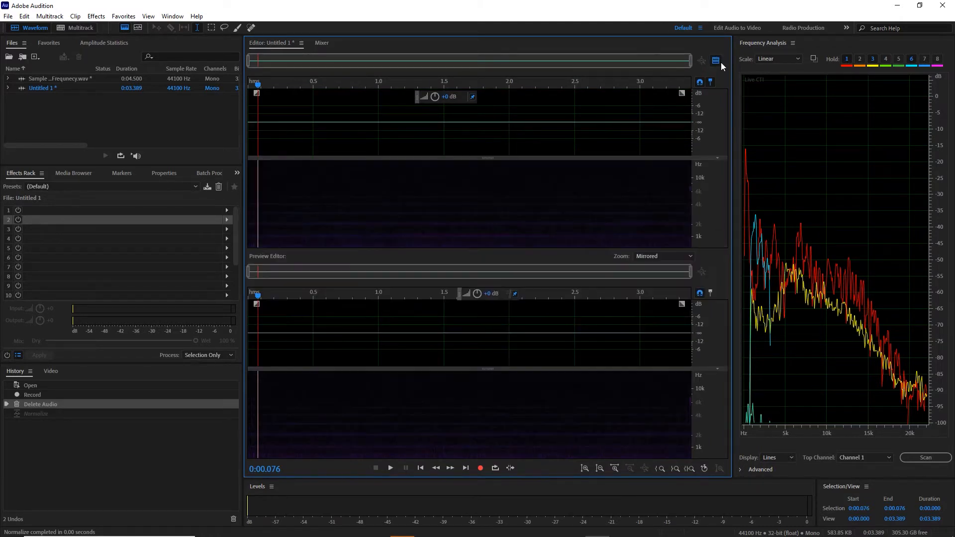
{"action": "left_click", "coordinate": [226, 210]}
{"action": "mouse_move", "coordinate": [289, 247]}
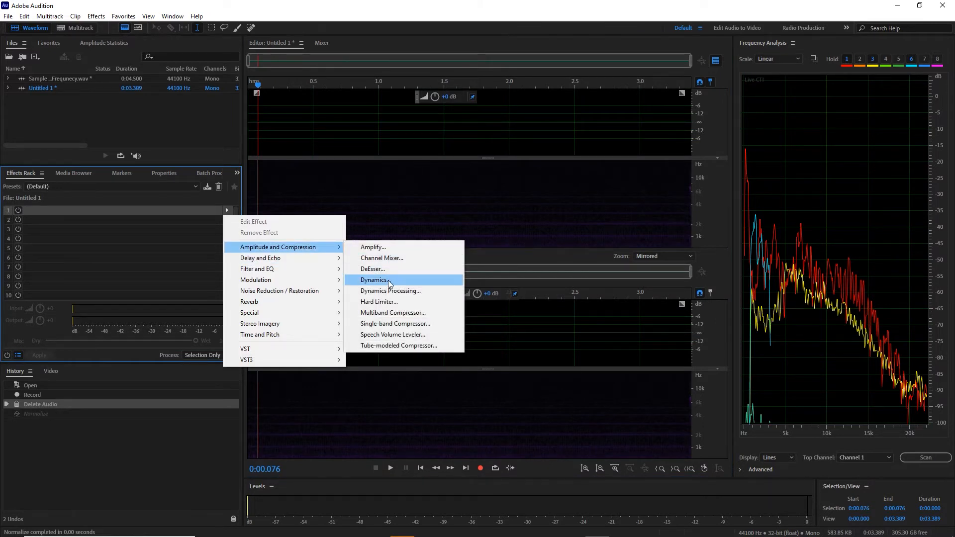
{"action": "left_click", "coordinate": [393, 310]}
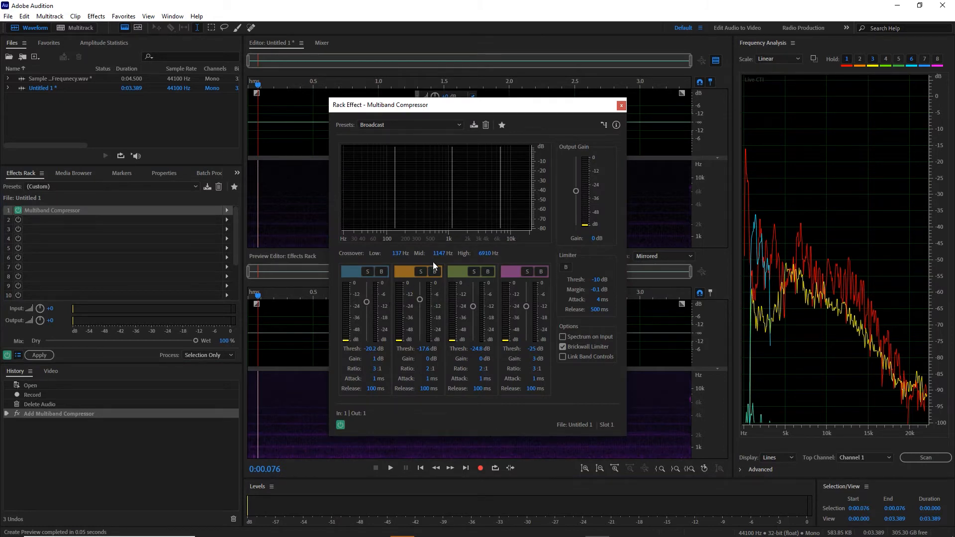
- Move the Multiband Compressor window aside, play the noise recording through the Broadcast preset, and close the effect window
{"action": "left_click_drag", "start_coordinate": [519, 105], "coordinate": [851, 32]}
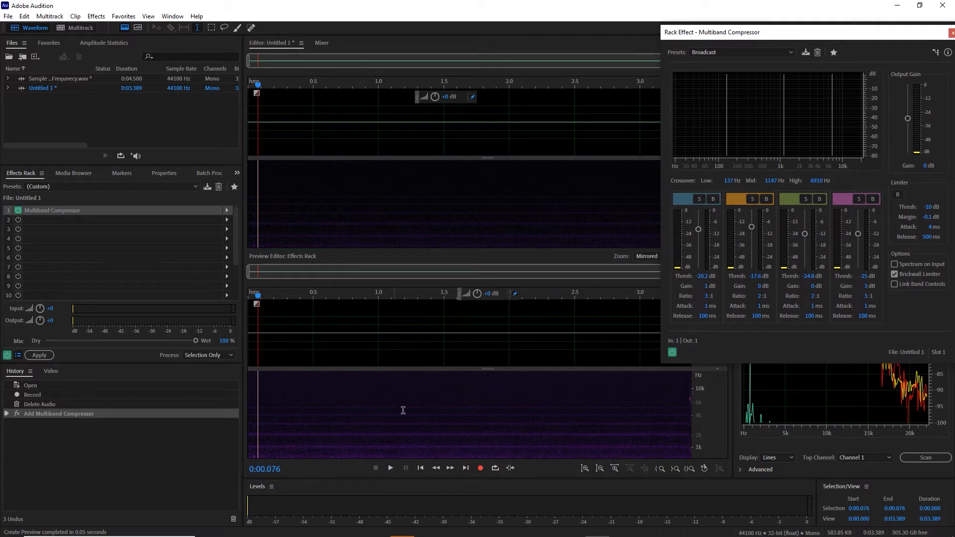
{"action": "key", "text": "space"}
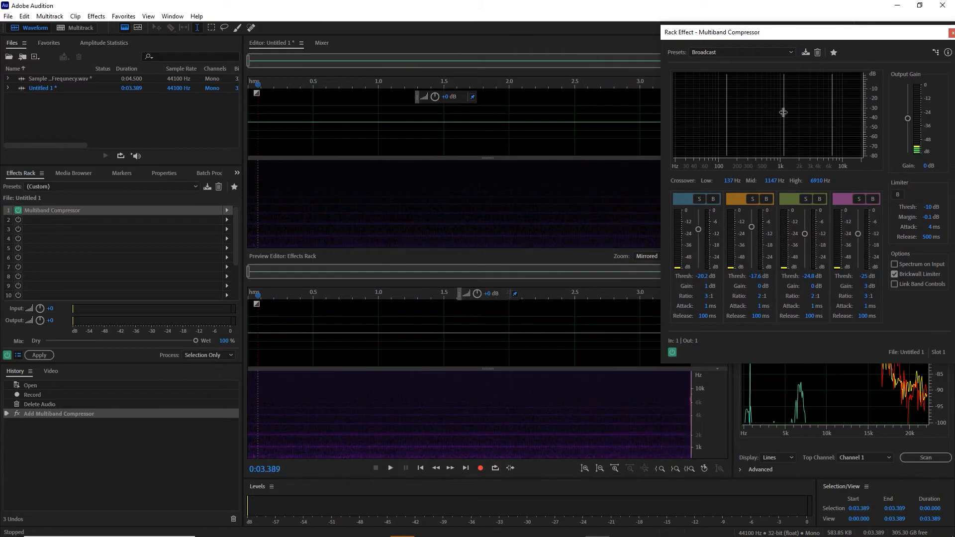
{"action": "left_click", "coordinate": [951, 34]}
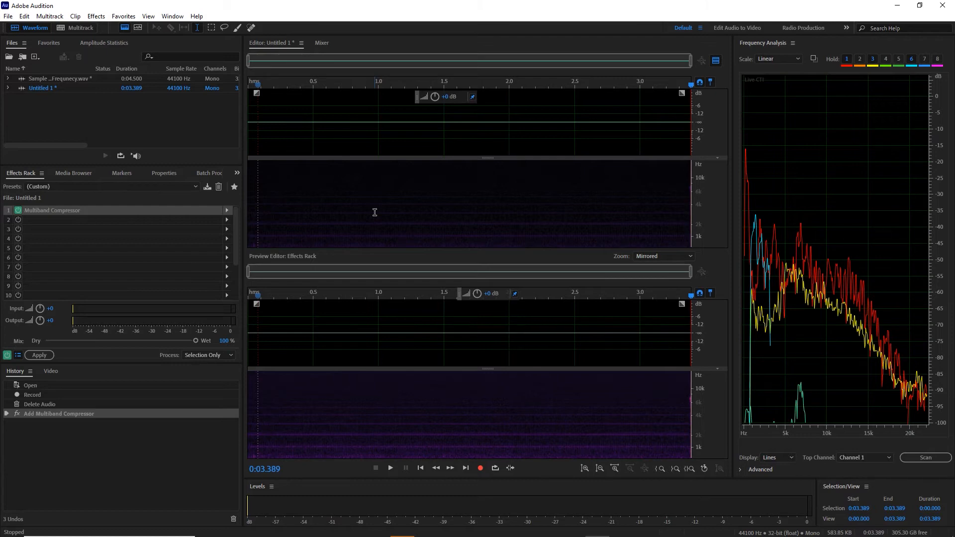
- Normalize the recording to -0.1 dB to compare original and compressed noise in the preview, and undo the normalization
{"action": "left_click", "coordinate": [328, 117]}
{"action": "key", "text": "n"}
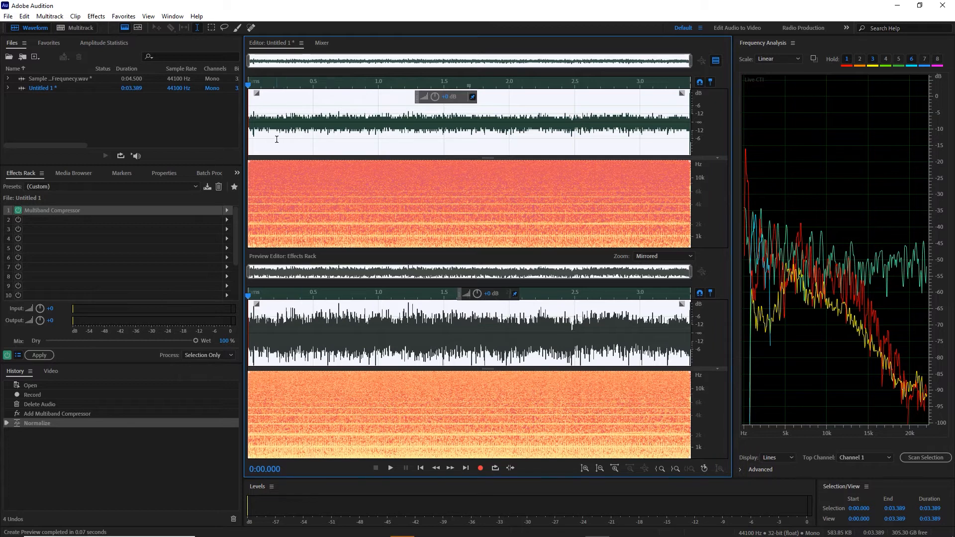
{"action": "key", "text": "ctrl+z"}
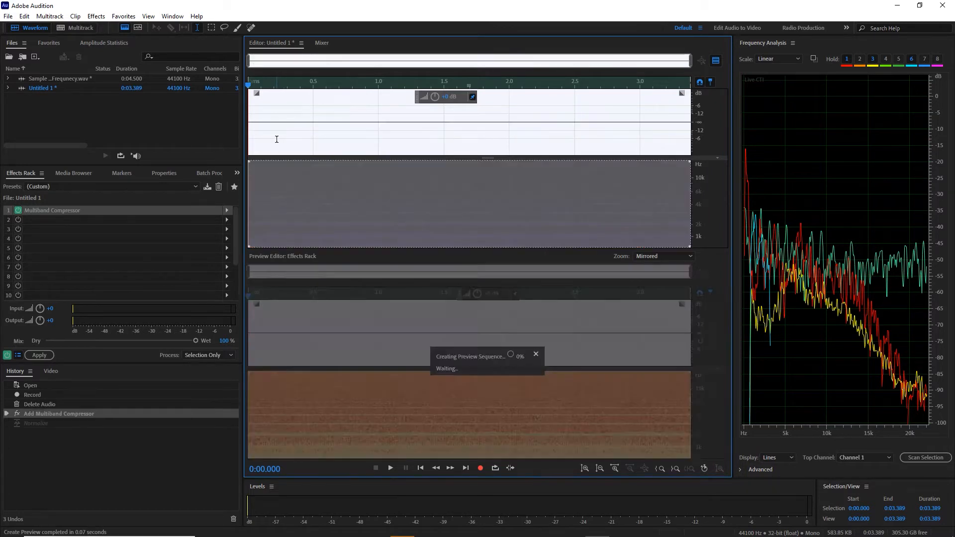
- Remove the Multiband Compressor from slot 1 of the effects rack and scan the noise recording's amplitude statistics
{"action": "left_click", "coordinate": [70, 211]}
{"action": "key", "text": "Delete"}
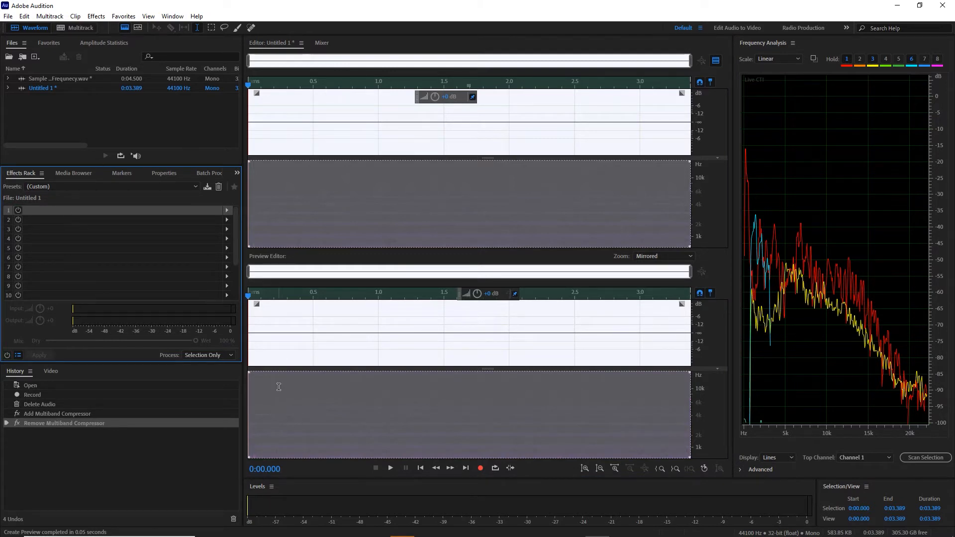
{"action": "left_click", "coordinate": [336, 147]}
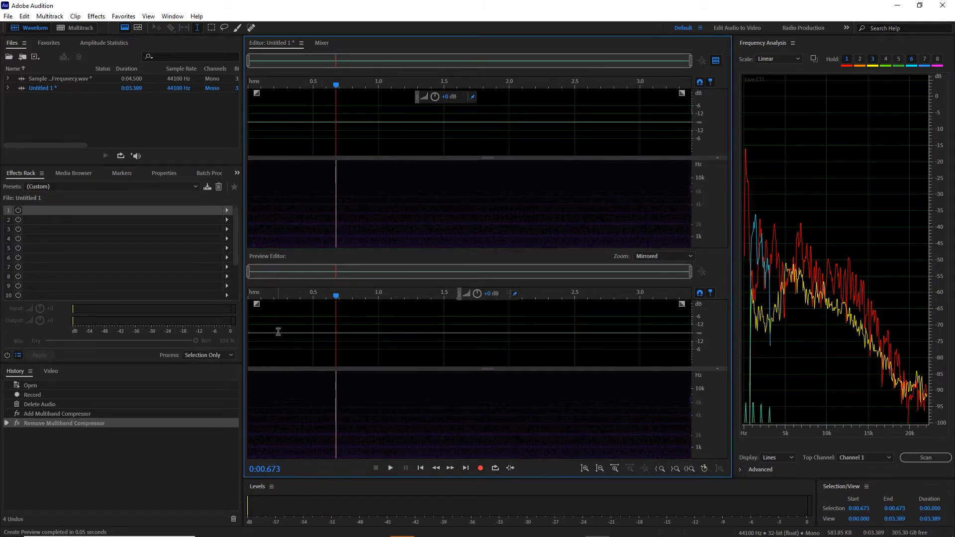
{"action": "key", "text": "Home"}
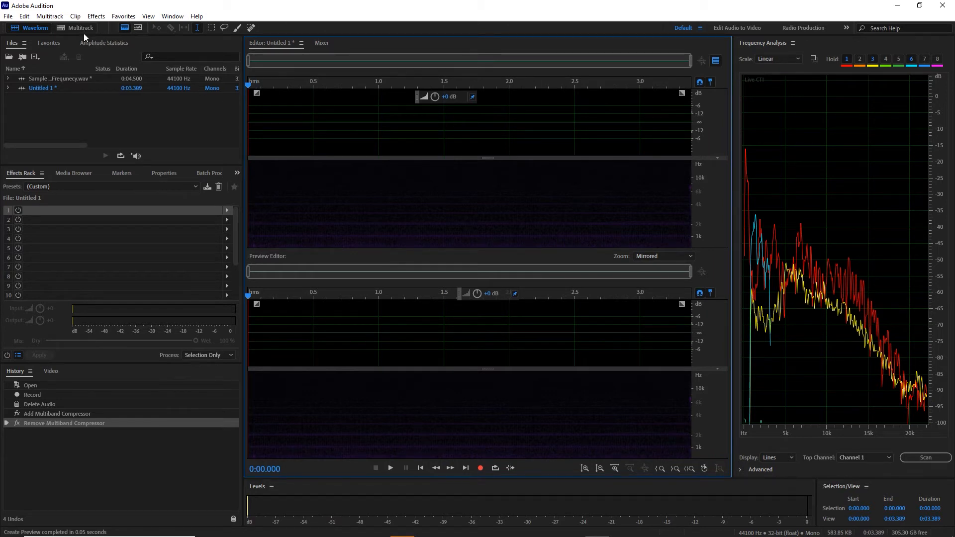
{"action": "left_click", "coordinate": [110, 44]}
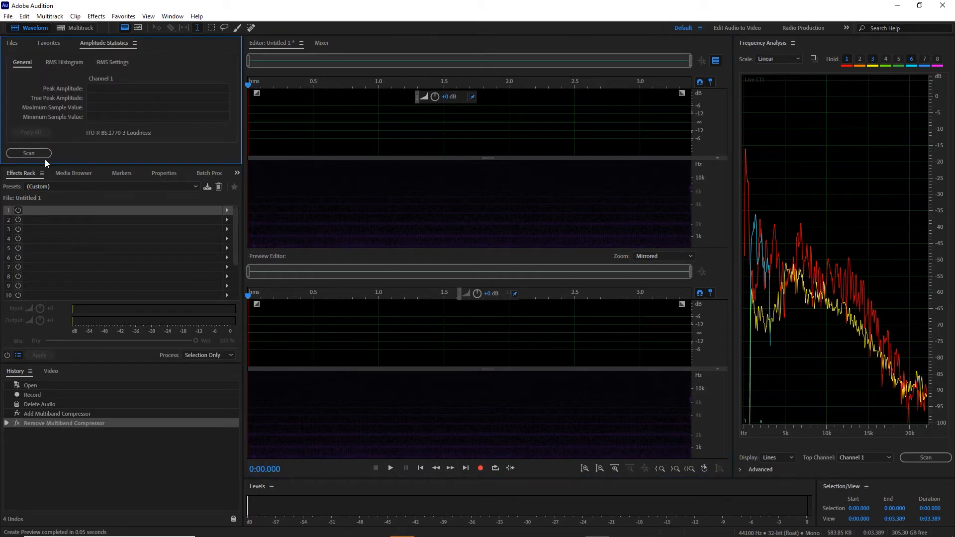
{"action": "left_click", "coordinate": [33, 154]}
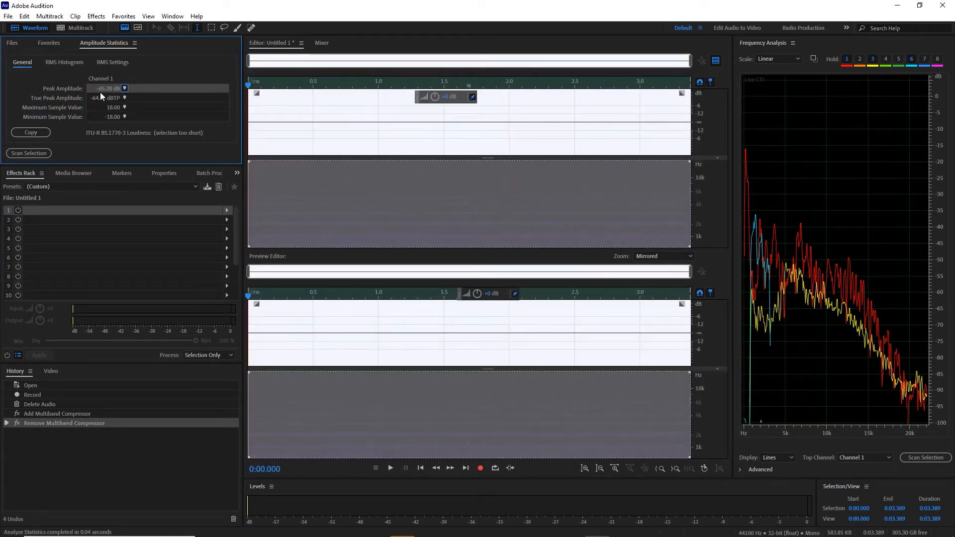
- Add a Dynamics effect in slot 1 with AutoGate enabled and its threshold set to -60 dB, and close the effect window
{"action": "left_click", "coordinate": [227, 211]}
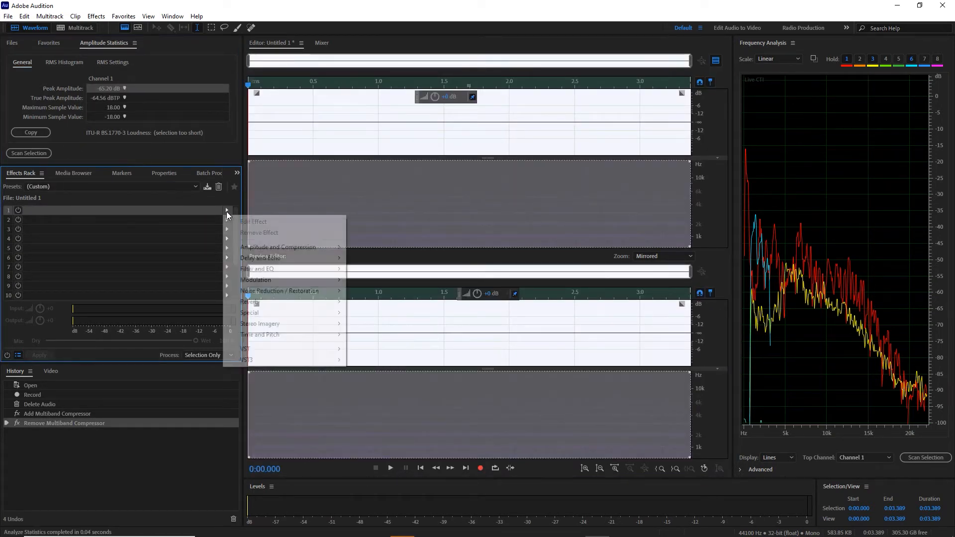
{"action": "mouse_move", "coordinate": [298, 247]}
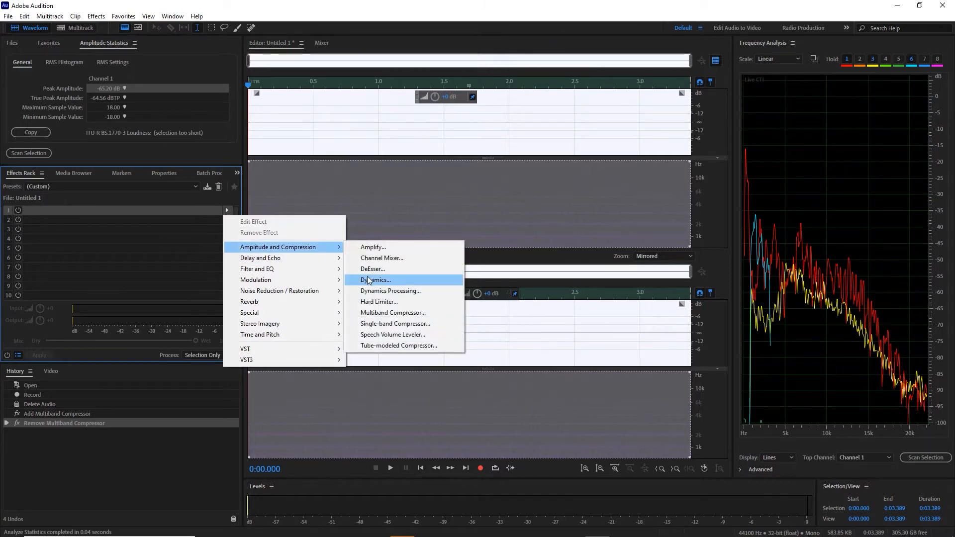
{"action": "left_click", "coordinate": [369, 279]}
{"action": "left_click", "coordinate": [427, 161]}
{"action": "left_click", "coordinate": [407, 194]}
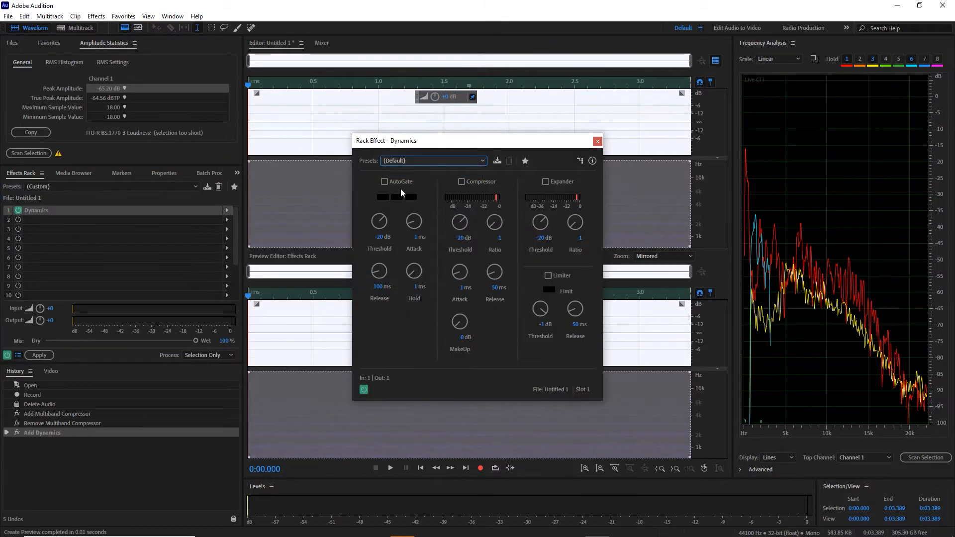
{"action": "left_click", "coordinate": [378, 238]}
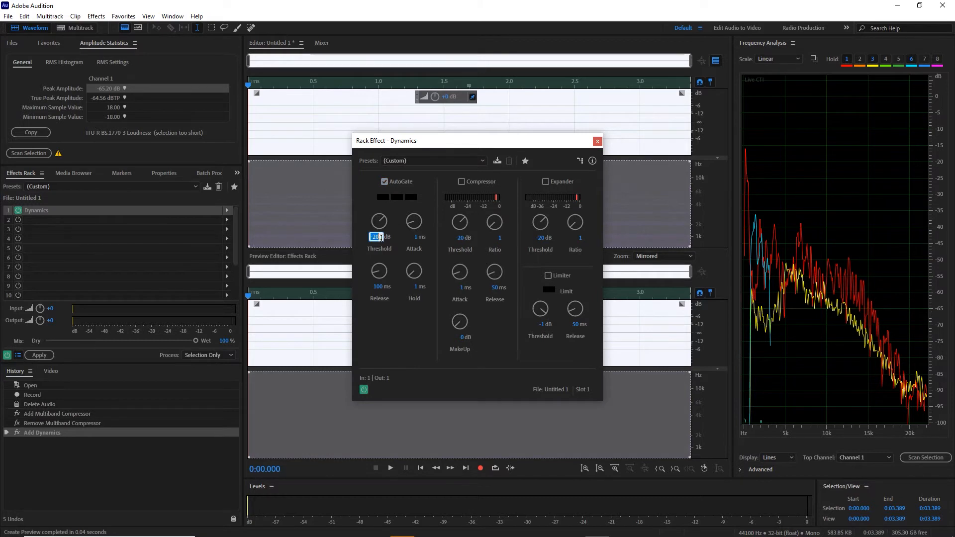
{"action": "type", "text": "-60"}
{"action": "key", "text": "Return"}
{"action": "left_click", "coordinate": [597, 143]}
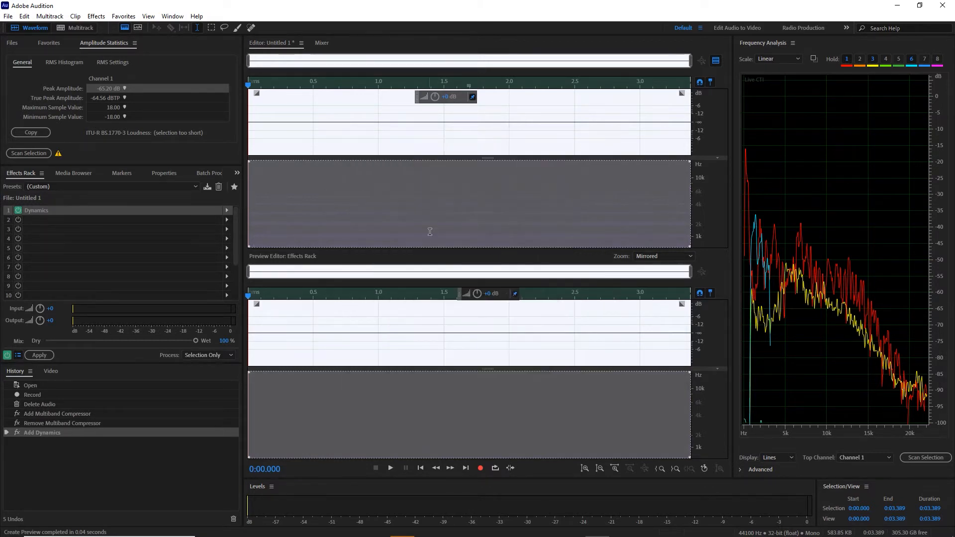
- Clear the selection, return the playhead to the start, and apply the Dynamics effect to the noise recording
{"action": "left_click", "coordinate": [364, 215]}
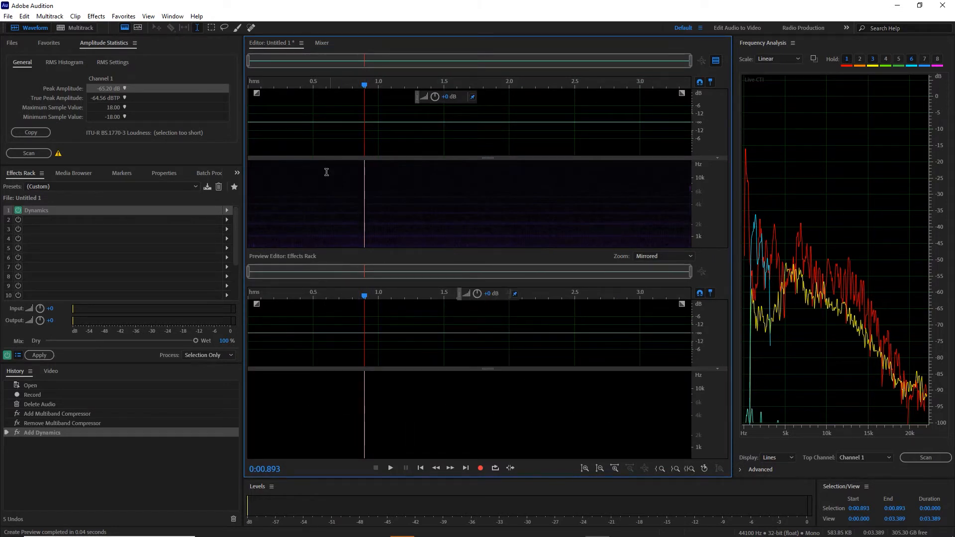
{"action": "left_click_drag", "start_coordinate": [267, 82], "coordinate": [234, 92]}
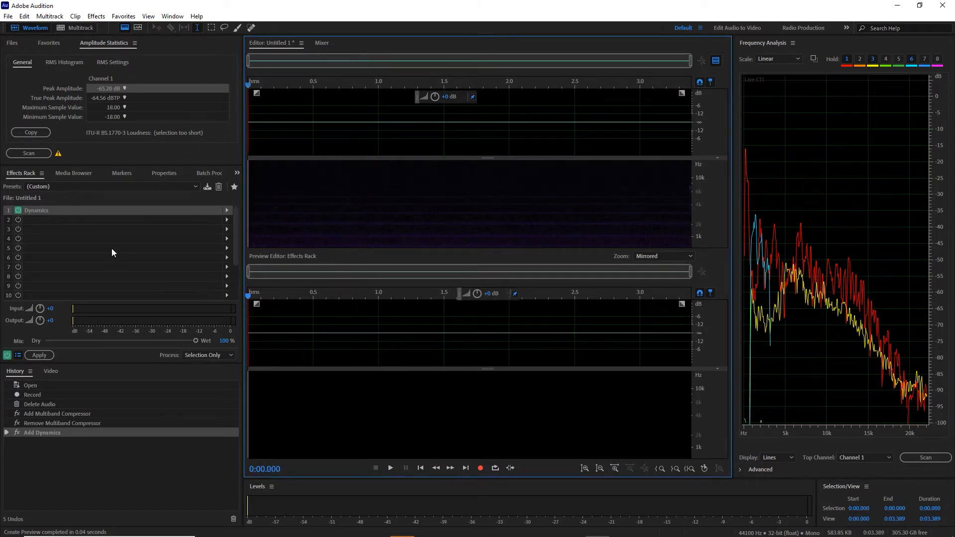
{"action": "left_click", "coordinate": [39, 355]}
{"action": "left_click", "coordinate": [274, 144]}
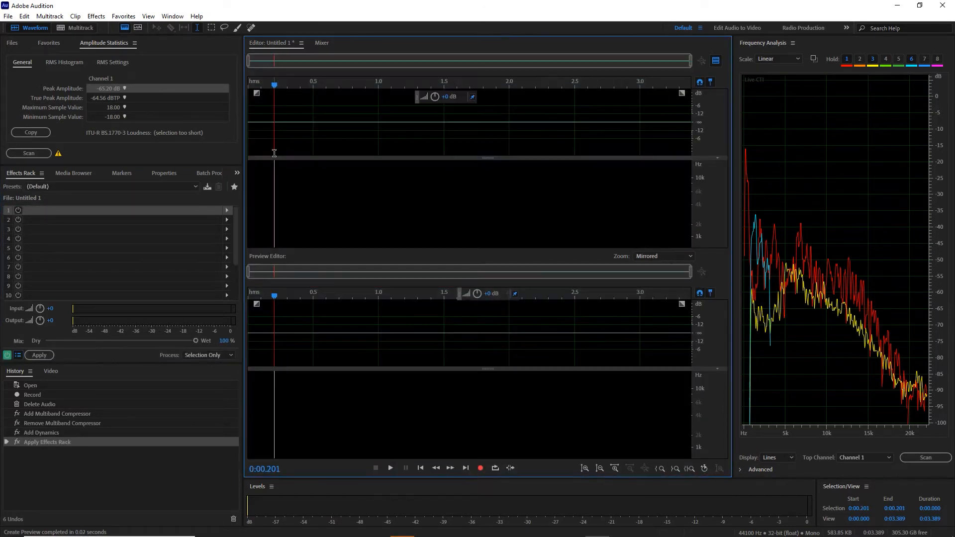
- Normalize the gated noise recording to -0.1 dB and play it to check for remaining noise
{"action": "left_click", "coordinate": [124, 17]}
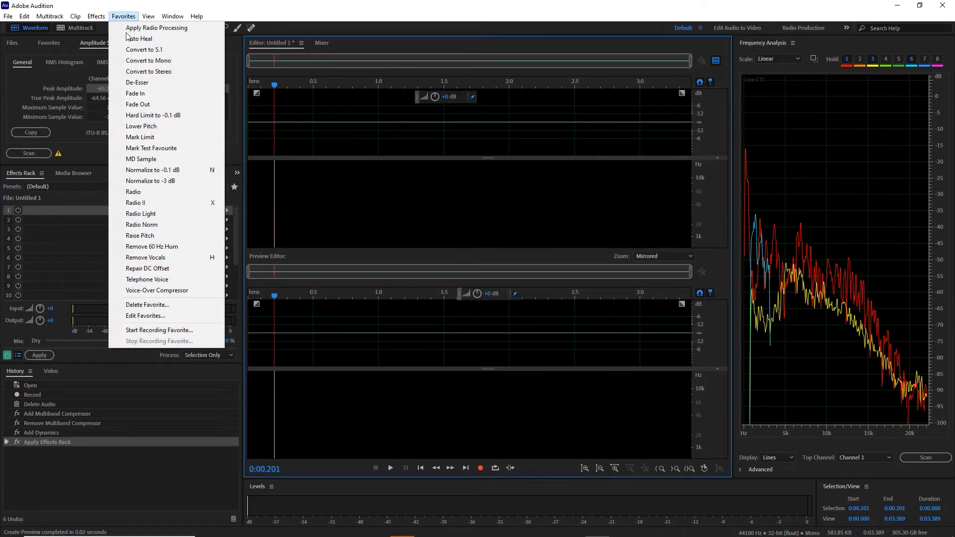
{"action": "left_click", "coordinate": [156, 172]}
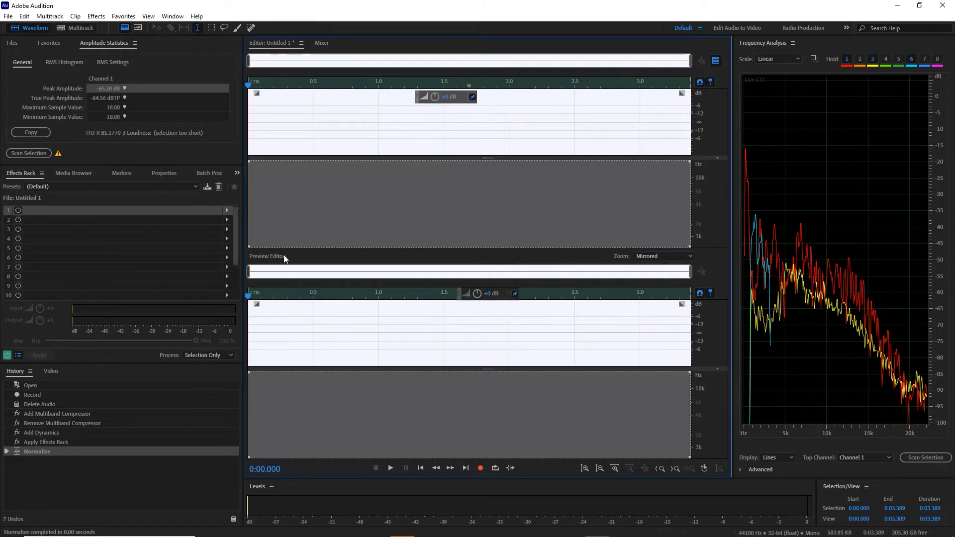
{"action": "left_click", "coordinate": [352, 336]}
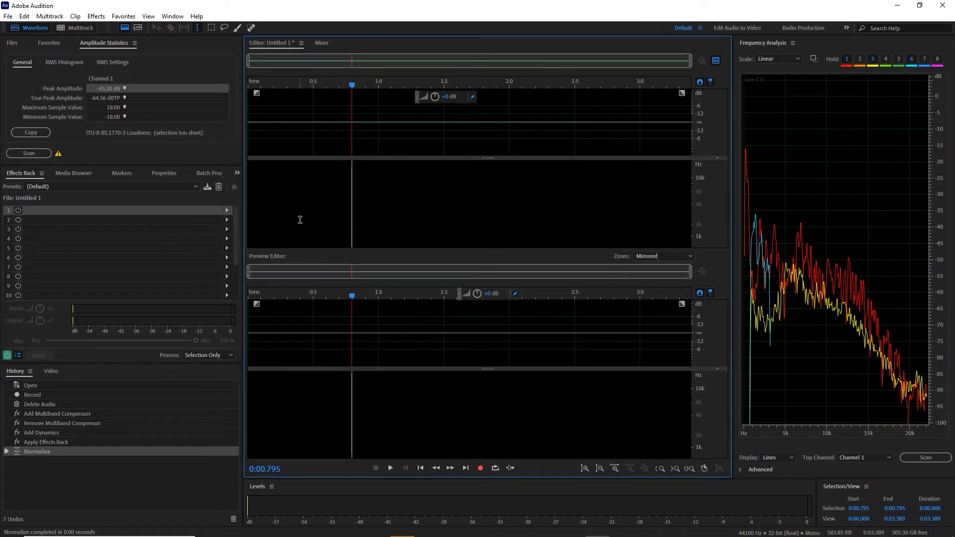
{"action": "left_click", "coordinate": [269, 138]}
{"action": "key", "text": "space"}
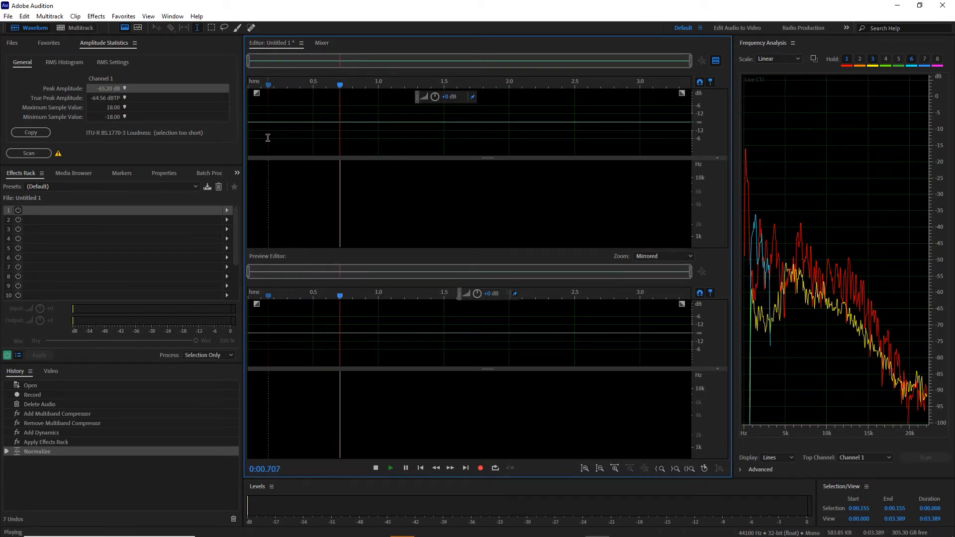
{"action": "key", "text": "space"}
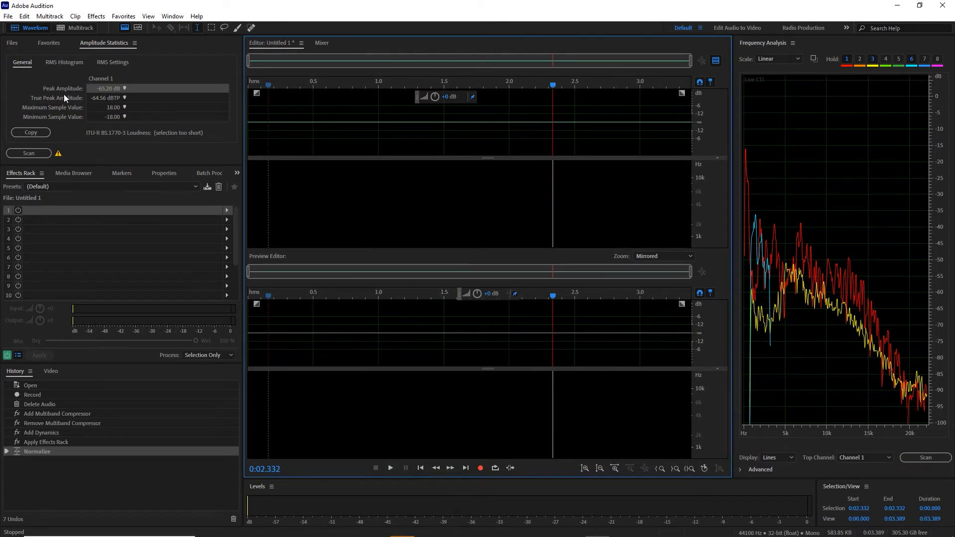
- Open the voice recording Sample Full Frequnecy.wav in the editor and switch off both FFT Filters in the effects rack
{"action": "left_click", "coordinate": [12, 43]}
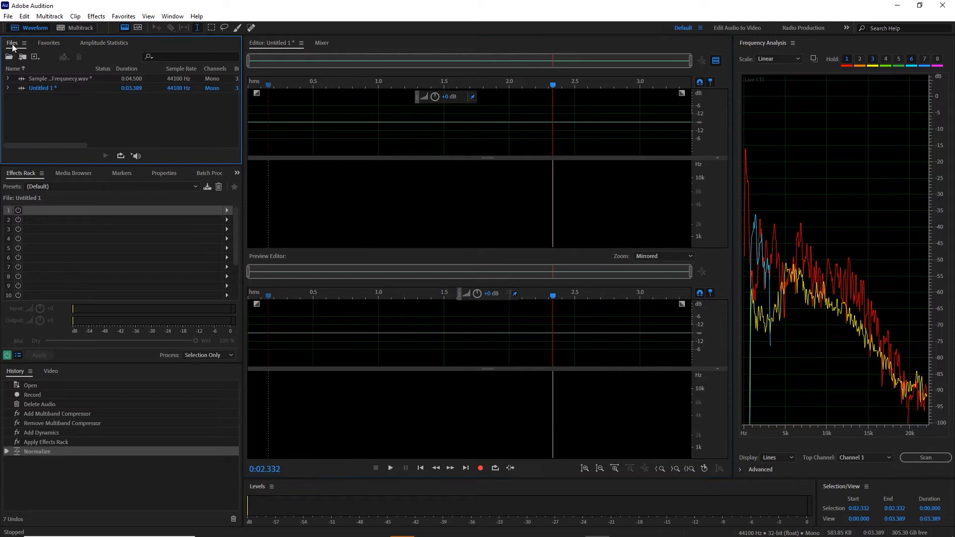
{"action": "double_click", "coordinate": [31, 78]}
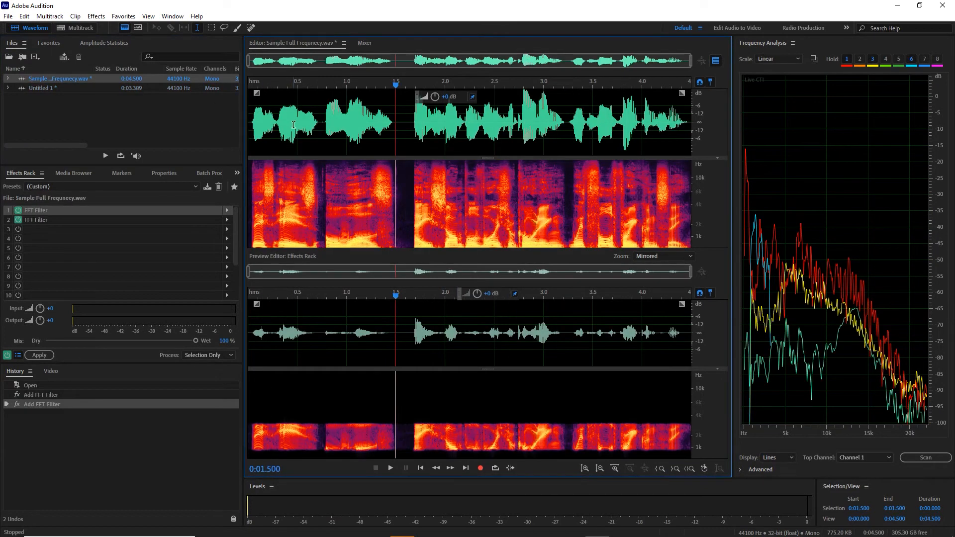
{"action": "left_click", "coordinate": [293, 121]}
{"action": "left_click", "coordinate": [18, 220]}
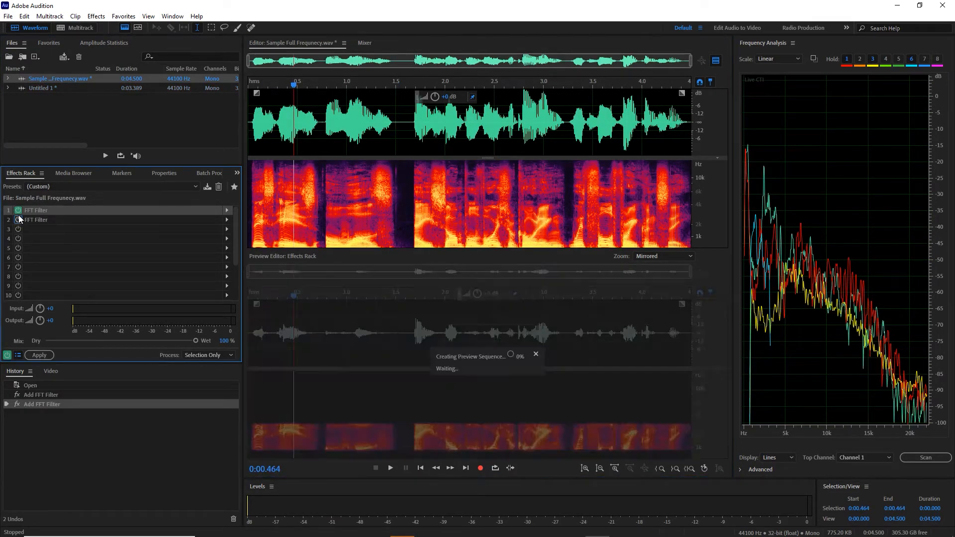
{"action": "left_click", "coordinate": [18, 210]}
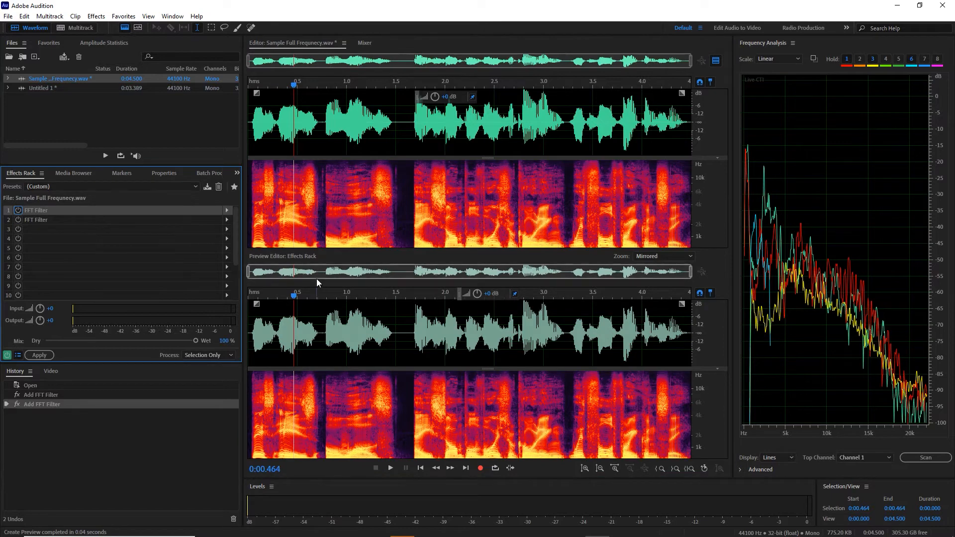
- Play the unfiltered voice recording from the start and hide the preview editor
{"action": "left_click", "coordinate": [250, 127]}
{"action": "key", "text": "space"}
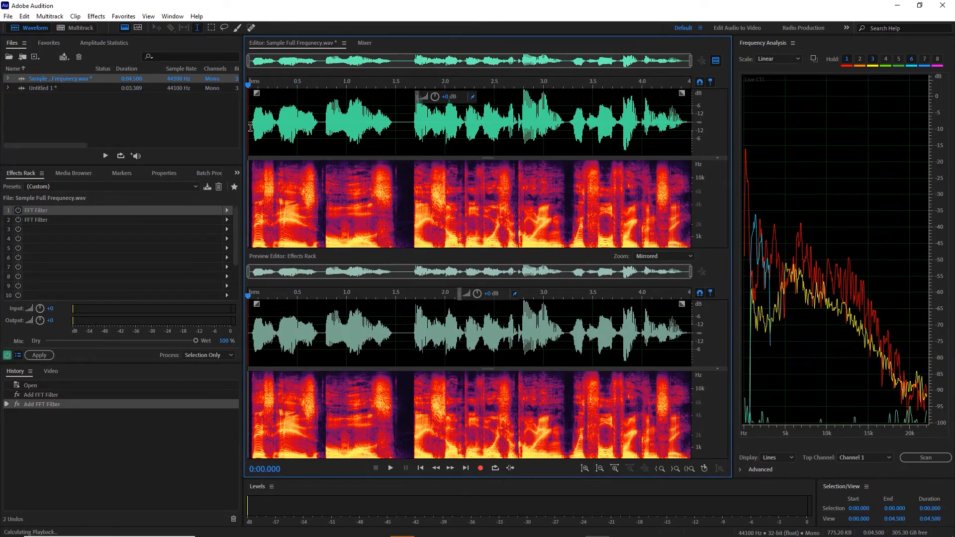
{"action": "key", "text": "space"}
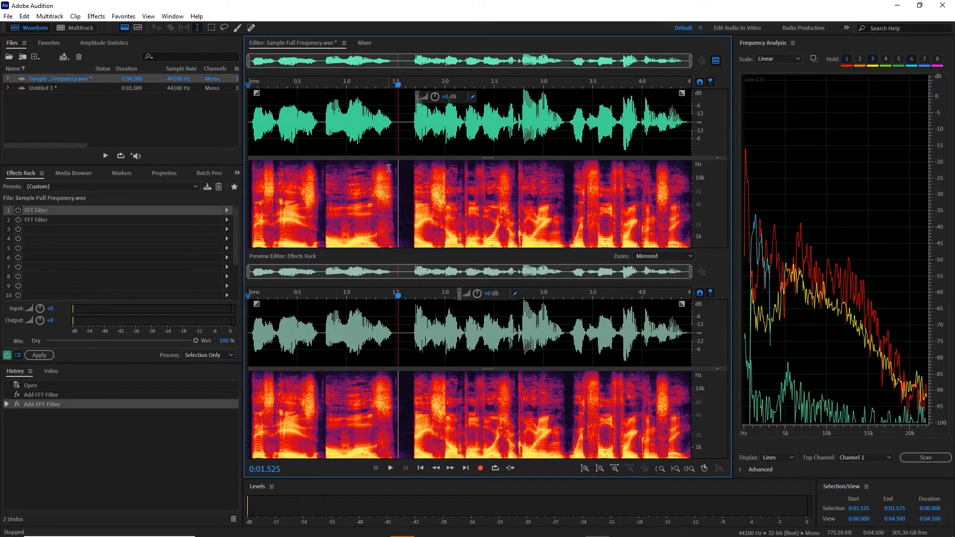
{"action": "left_click", "coordinate": [716, 60]}
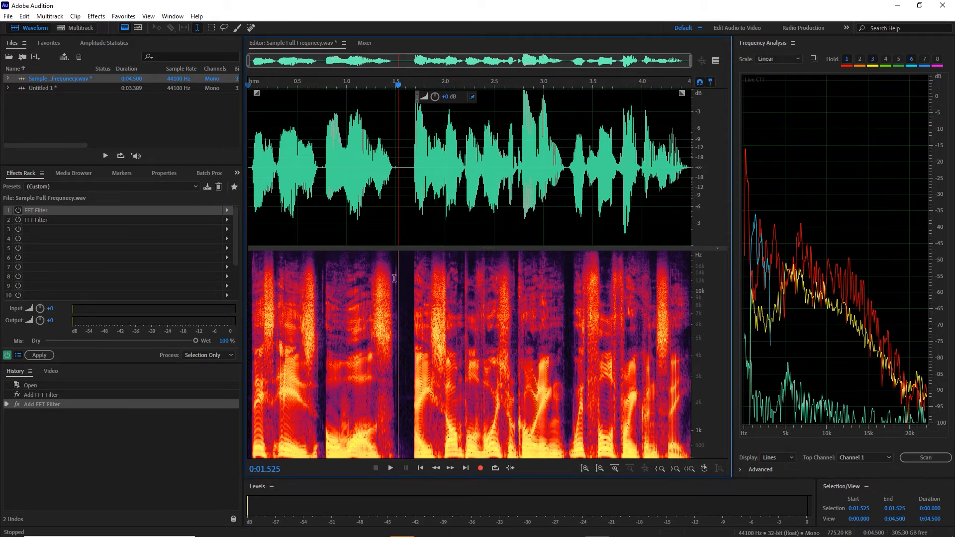
- Activate the Spot Healing Brush, play the voice from 3.242 s, and loop the selection from 3.242 to 3.585 s
{"action": "left_click", "coordinate": [251, 28]}
{"action": "left_click", "coordinate": [568, 187]}
{"action": "key", "text": "space"}
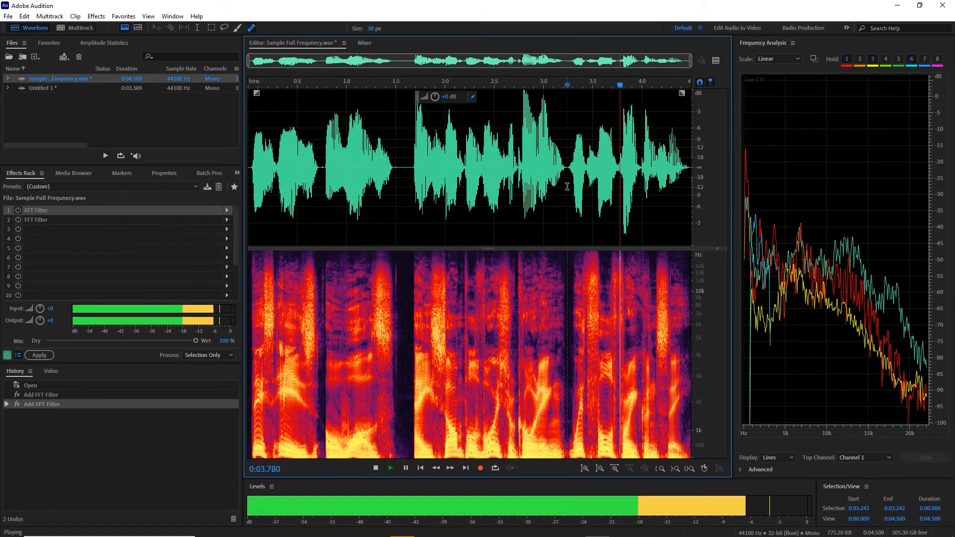
{"action": "key", "text": "space"}
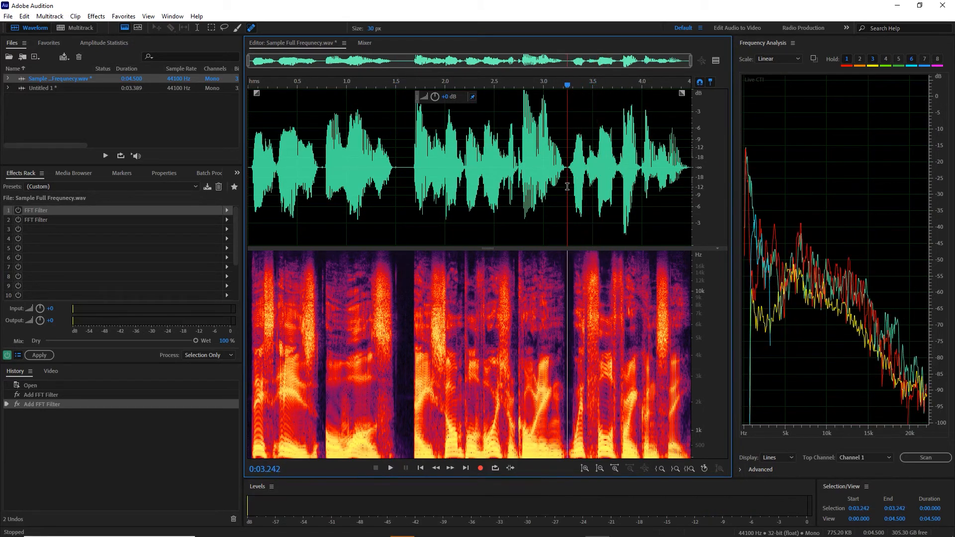
{"action": "key", "text": "space"}
{"action": "key", "text": "space"}
{"action": "left_click_drag", "start_coordinate": [567, 186], "coordinate": [601, 187]}
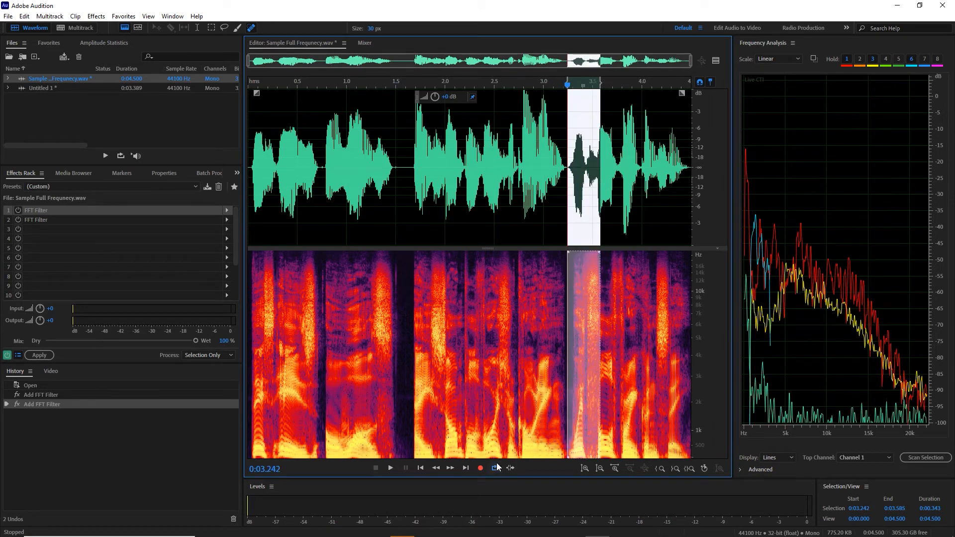
{"action": "key", "text": "space"}
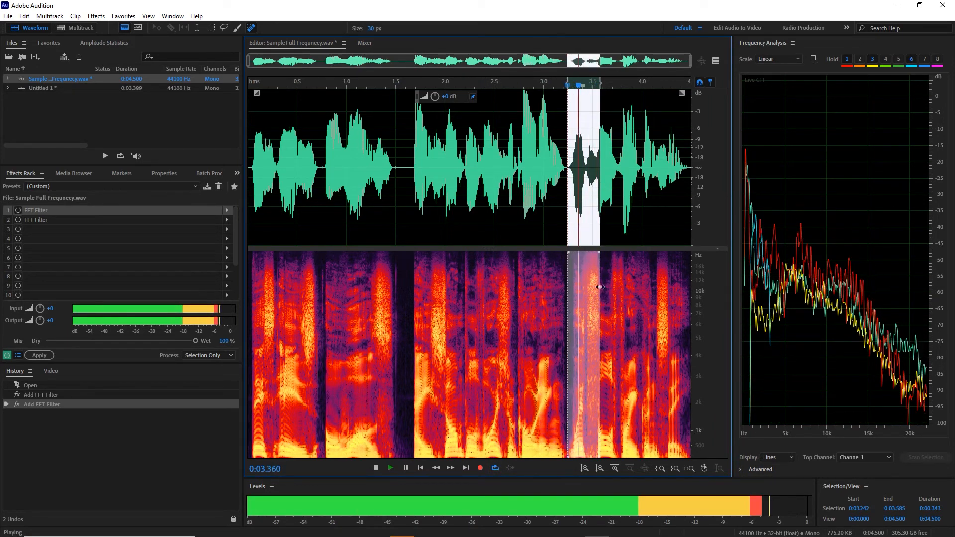
{"action": "key", "text": "space"}
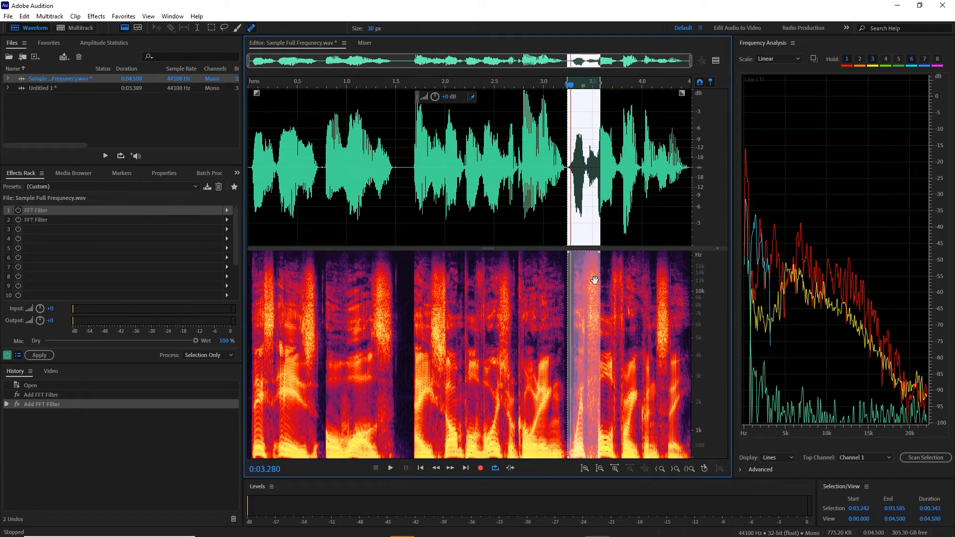
- Heal the bright high-frequency spot just above 10 kHz near 3.5 s with the 30 px brush and play the recording
{"action": "left_click", "coordinate": [593, 282]}
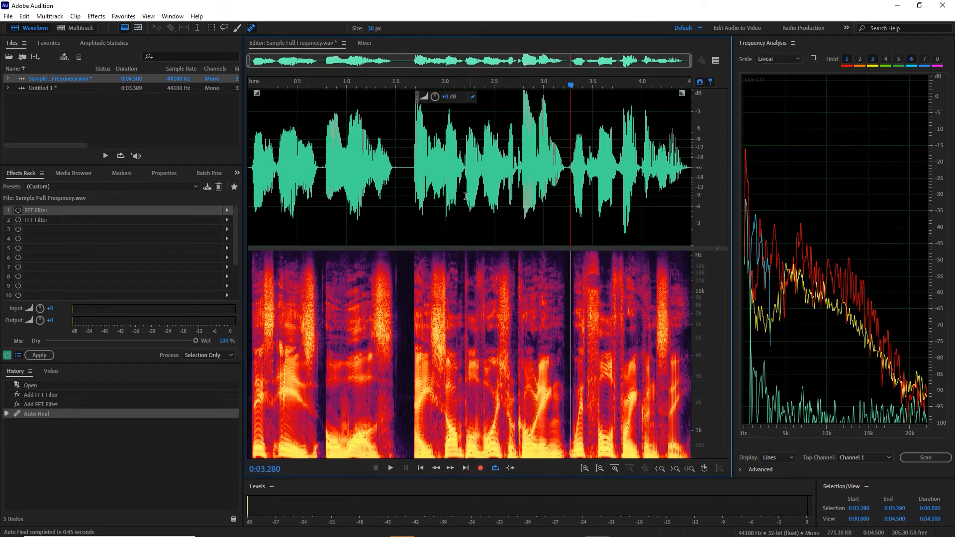
{"action": "left_click", "coordinate": [401, 192]}
{"action": "key", "text": "space"}
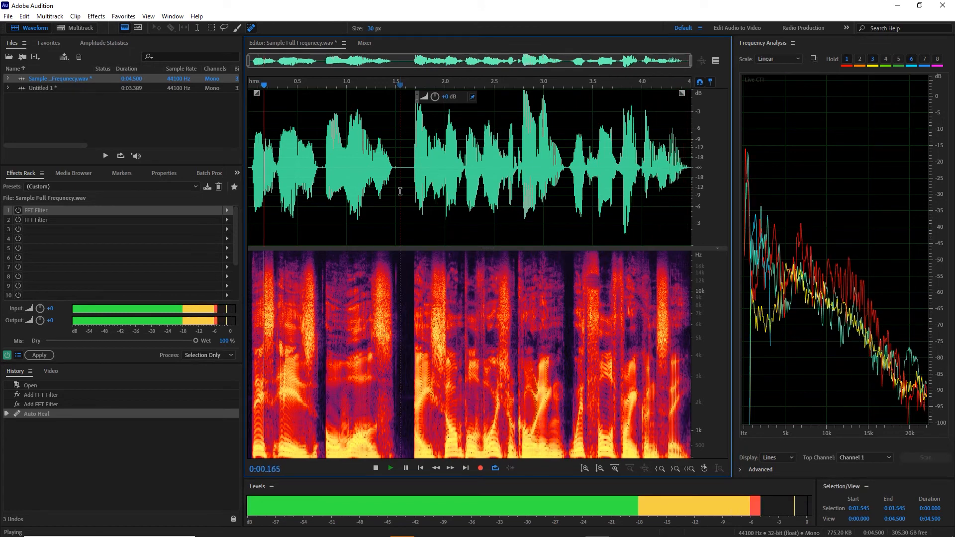
{"action": "key", "text": "space"}
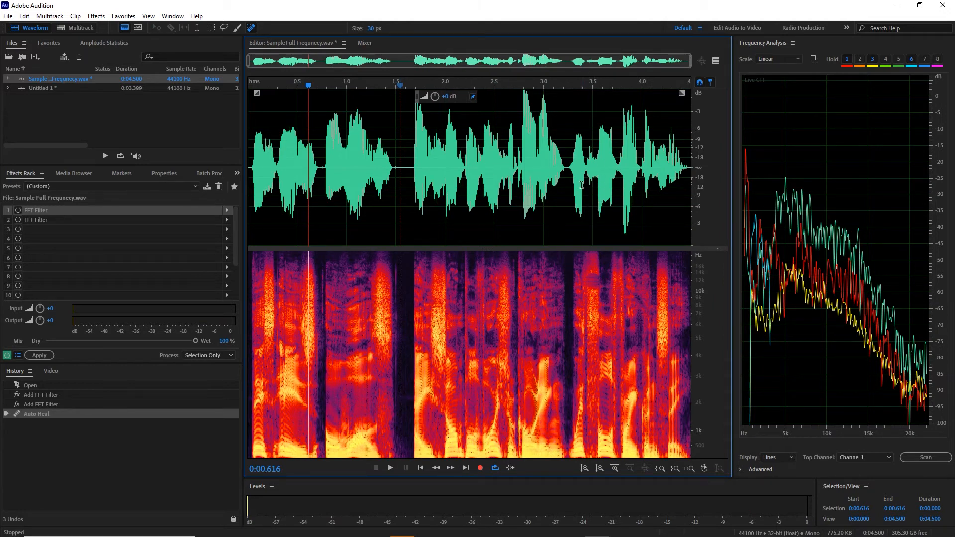
- Delete about 0.15 s of audio starting at 3.424 s in the voice recording
{"action": "left_click_drag", "start_coordinate": [586, 169], "coordinate": [600, 167]}
{"action": "key", "text": "Delete"}
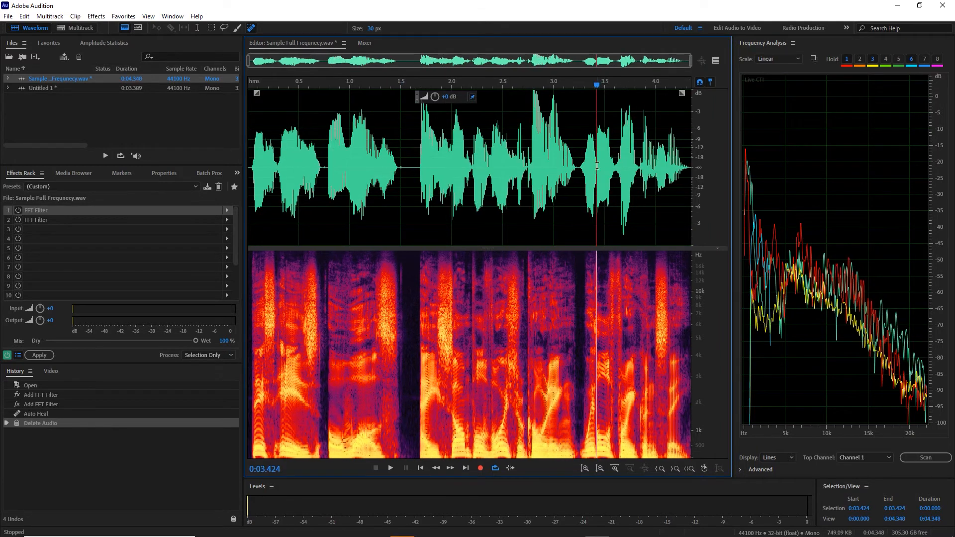
- Play the shortened voice recording from 2.694 s and undo the audio deletion
{"action": "left_click", "coordinate": [522, 171]}
{"action": "key", "text": "space"}
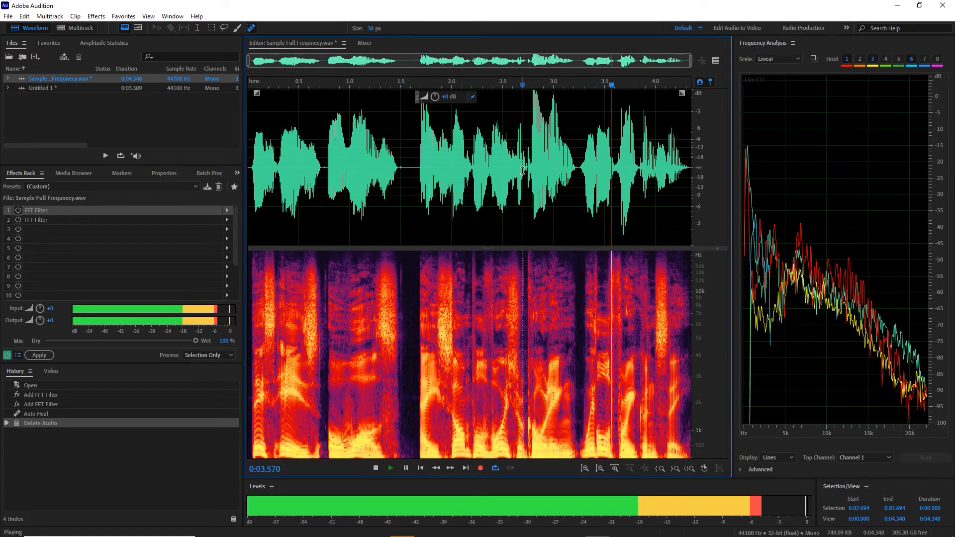
{"action": "key", "text": "space"}
{"action": "key", "text": "ctrl+z"}
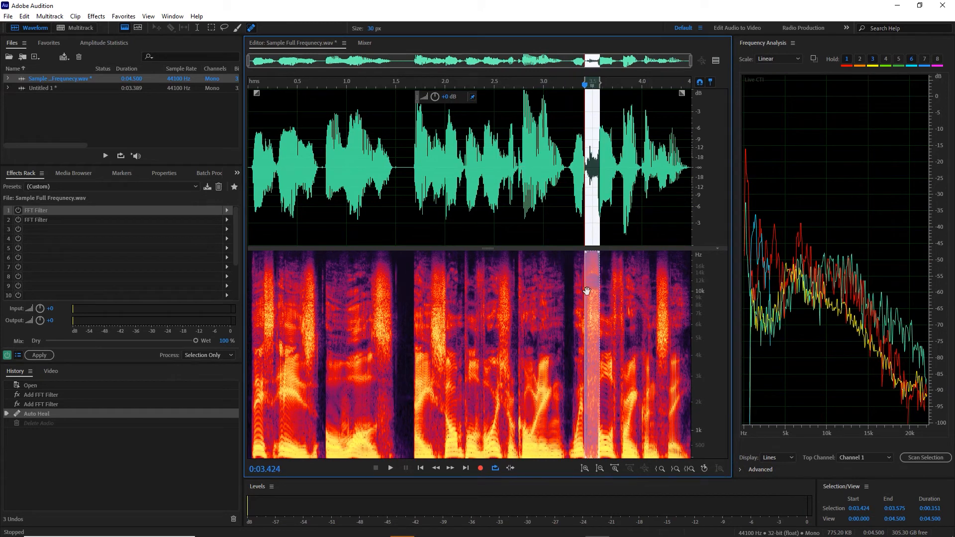
- Play the restored voice recording from 3.626 s
{"action": "left_click", "coordinate": [649, 234]}
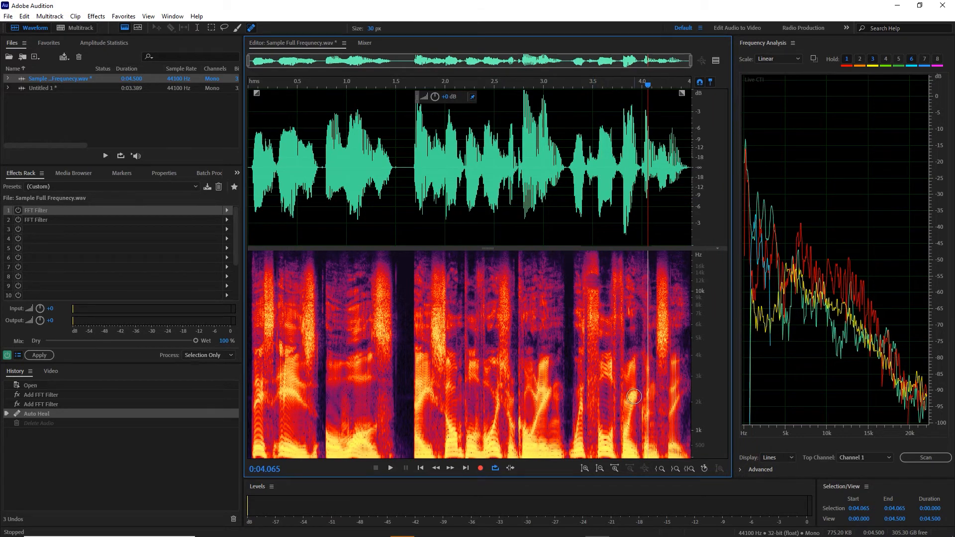
{"action": "left_click", "coordinate": [596, 232]}
{"action": "left_click", "coordinate": [605, 218]}
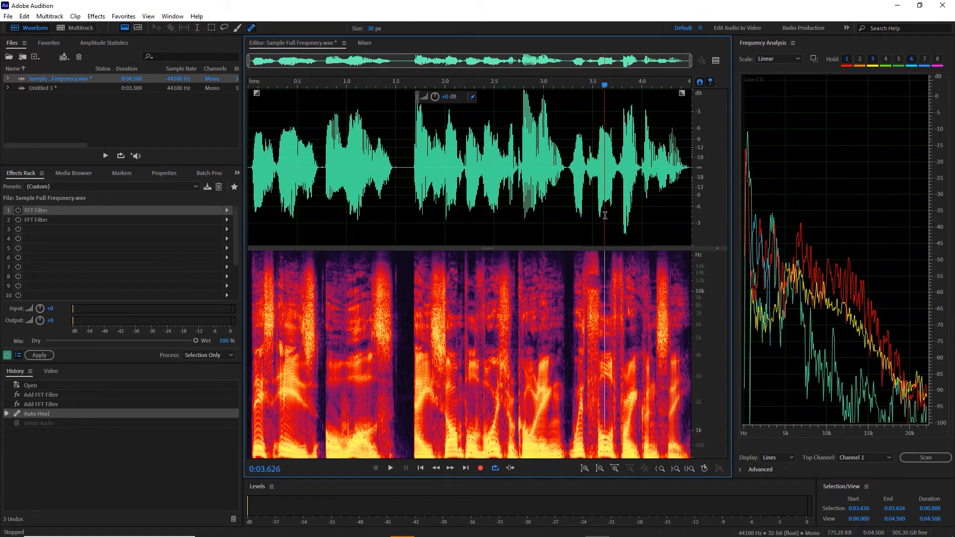
{"action": "key", "text": "space"}
{"action": "key", "text": "space"}
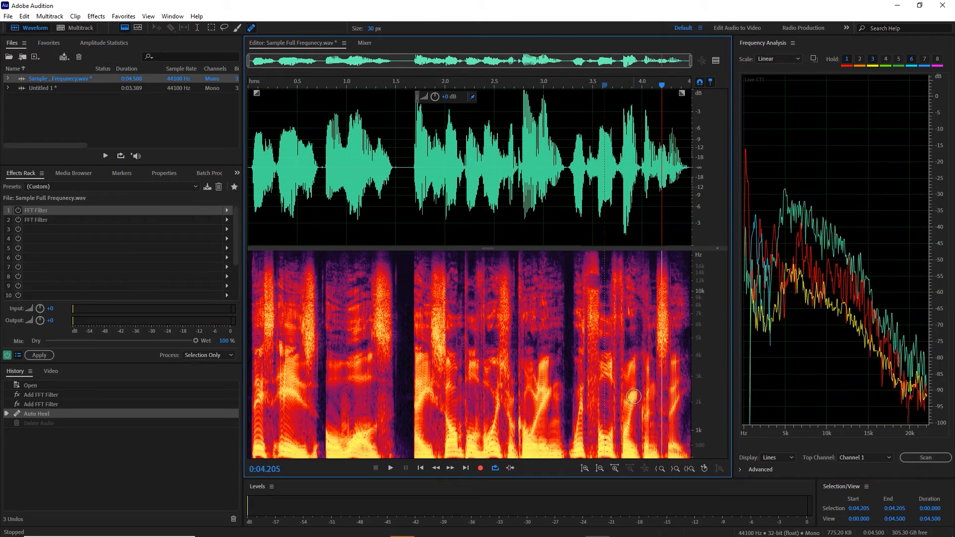
- Heal the bright spot just above 2 kHz near 3.9 s with the 30 px brush
{"action": "left_click", "coordinate": [634, 395]}
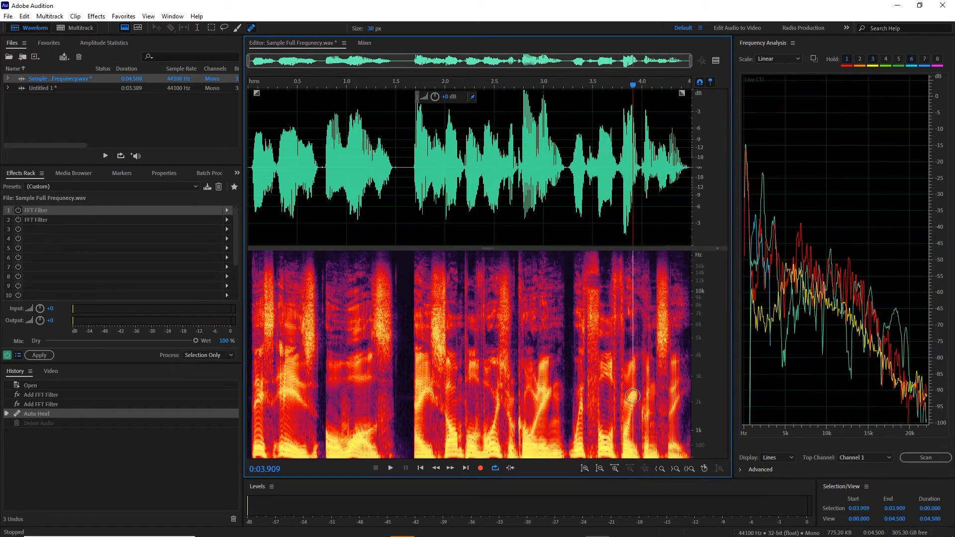
{"action": "left_click", "coordinate": [632, 398]}
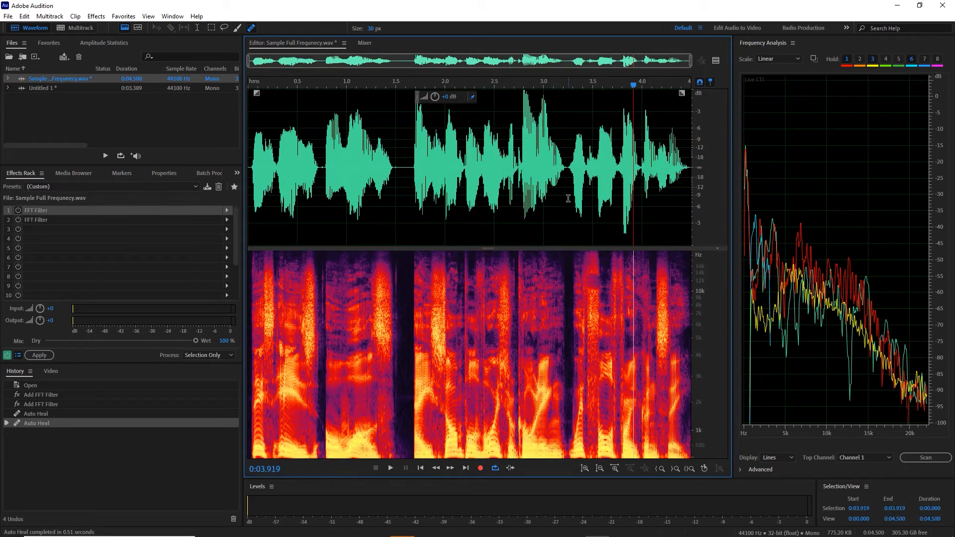
- Play the healed voice recording from 3.252 s and turn off loop playback
{"action": "left_click", "coordinate": [568, 198]}
{"action": "key", "text": "space"}
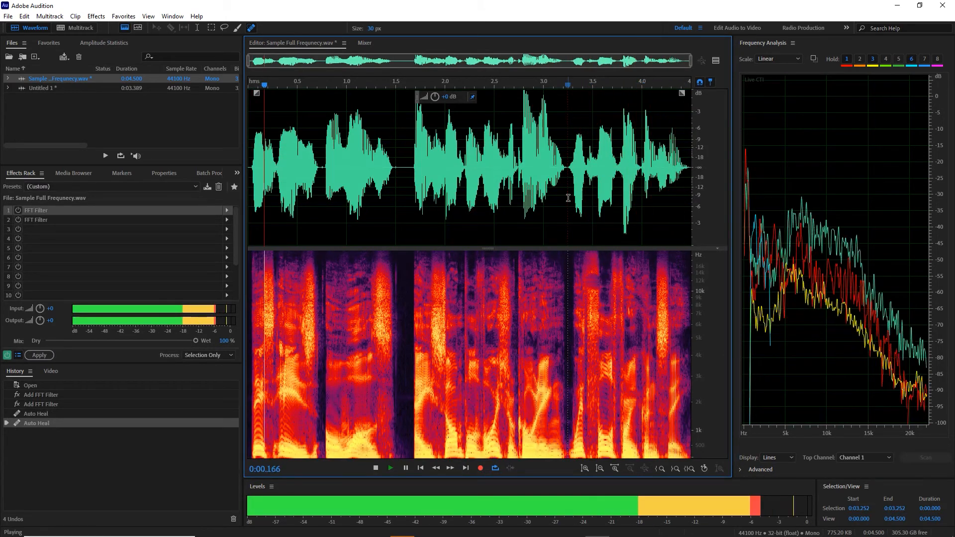
{"action": "key", "text": "space"}
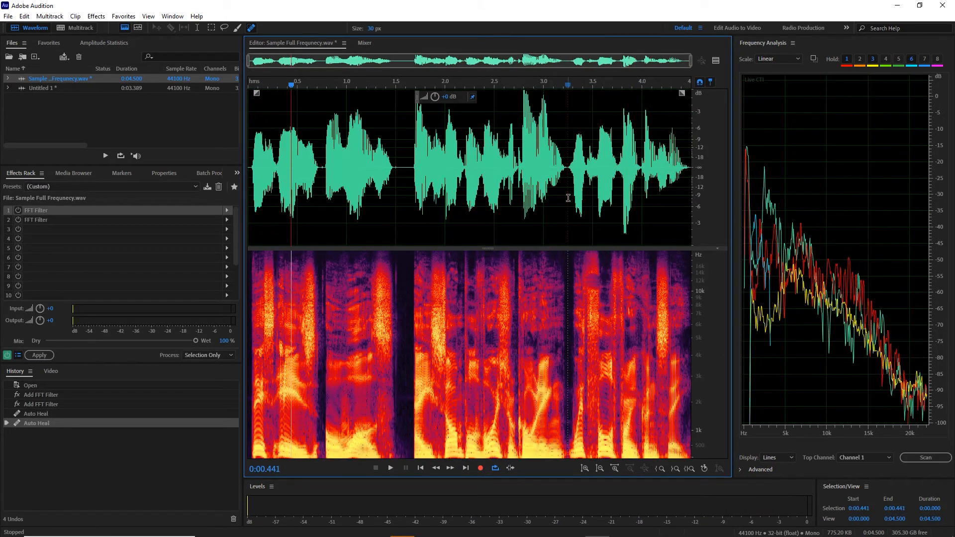
{"action": "left_click", "coordinate": [495, 468]}
- Try healing a long freehand stroke across the spectral display, listen to the recording, and undo the heal
{"action": "mouse_move", "coordinate": [672, 294]}
{"action": "left_mouse_down"}
{"action": "mouse_move", "coordinate": [572, 303]}
{"action": "mouse_move", "coordinate": [348, 393]}
{"action": "mouse_move", "coordinate": [313, 418]}
{"action": "mouse_move", "coordinate": [510, 369]}
{"action": "mouse_move", "coordinate": [378, 318]}
{"action": "mouse_move", "coordinate": [602, 344]}
{"action": "mouse_move", "coordinate": [647, 408]}
{"action": "mouse_move", "coordinate": [616, 393]}
{"action": "left_mouse_up"}
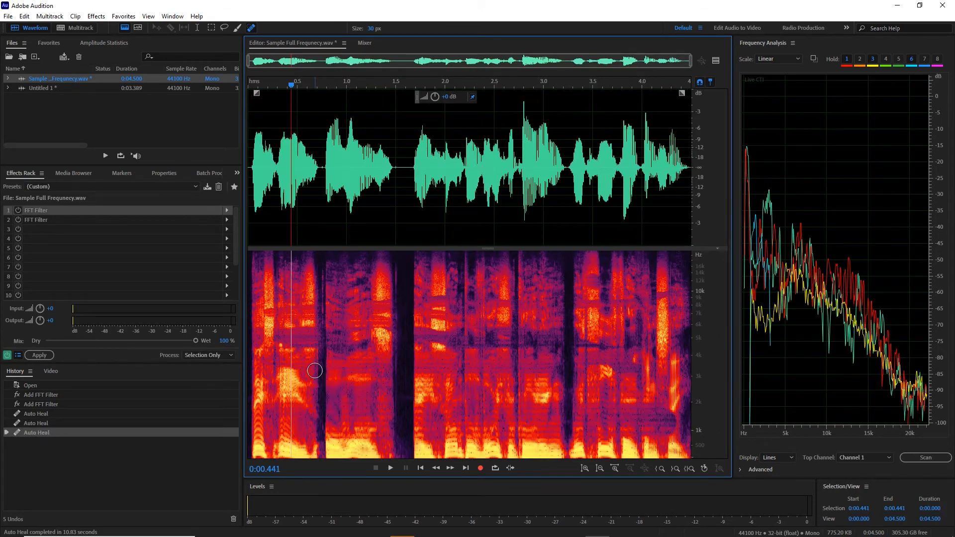
{"action": "key", "text": "space"}
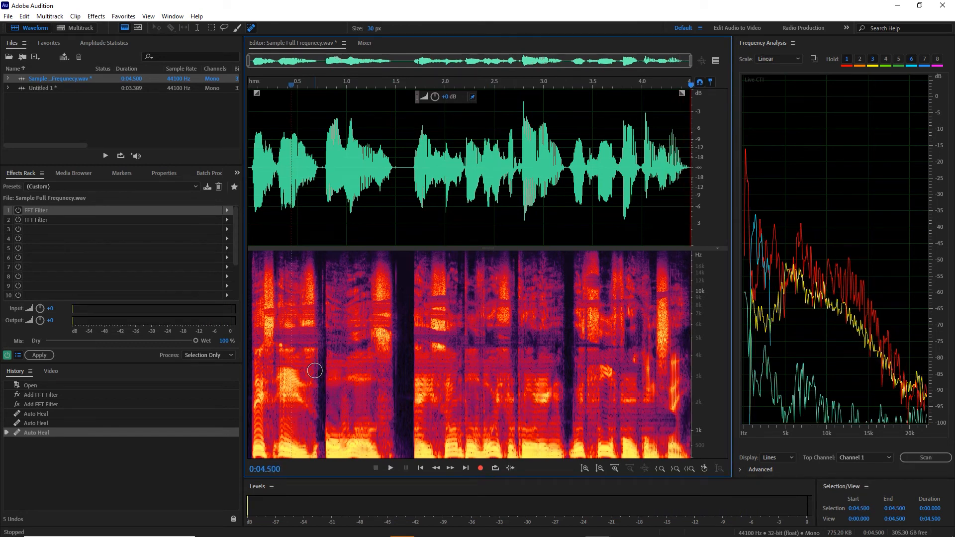
{"action": "key", "text": "ctrl+z"}
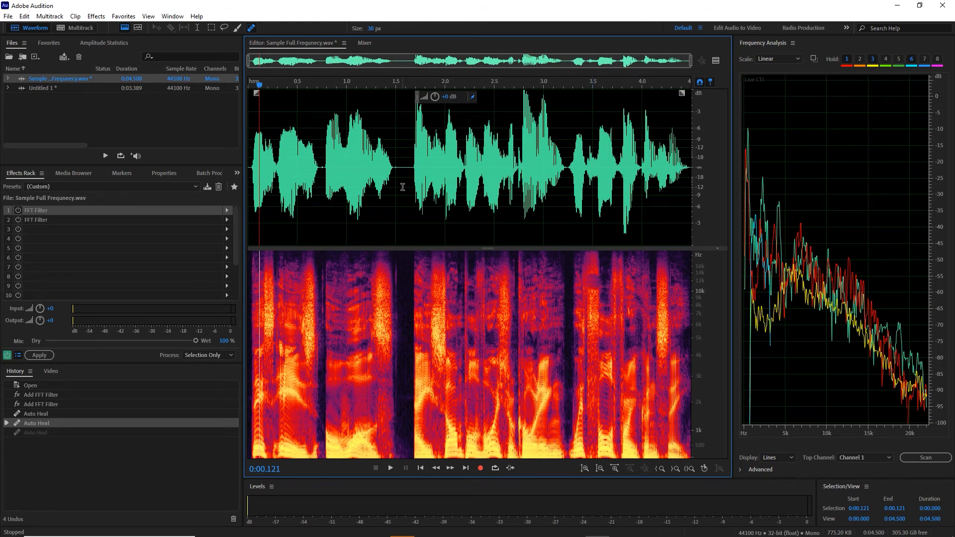
- Select the silent gap from 1.555 to 1.656 s, show the amplitude statistics, and clear the selection
{"action": "left_click_drag", "start_coordinate": [408, 170], "coordinate": [401, 170]}
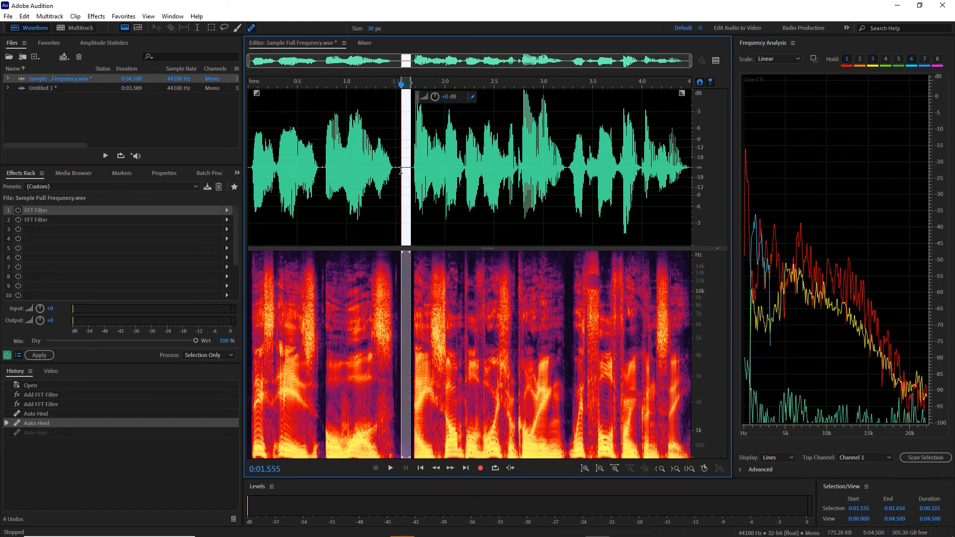
{"action": "left_click", "coordinate": [97, 43]}
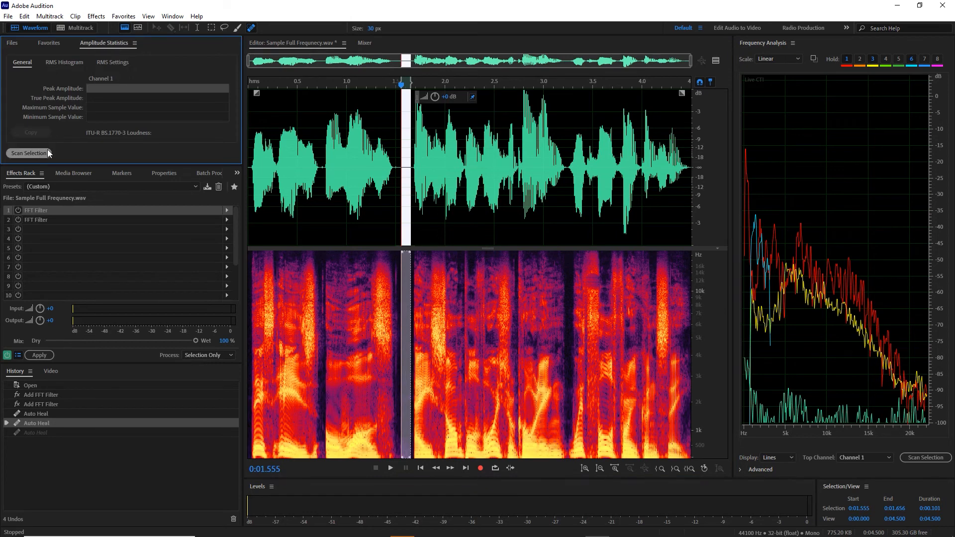
{"action": "left_click", "coordinate": [380, 227]}
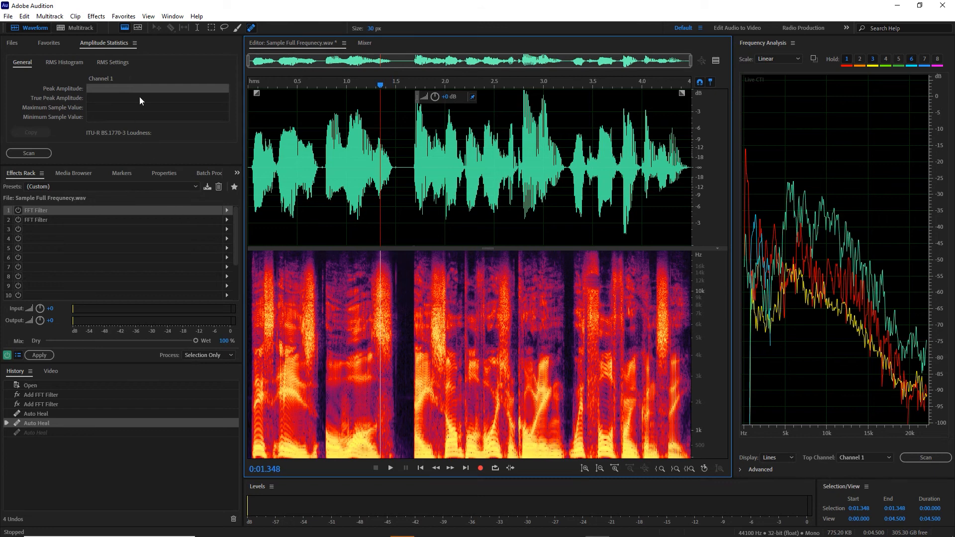
- Show the voice recording's spectral pitch display in place of the frequency display and play from the start
{"action": "left_click", "coordinate": [128, 29]}
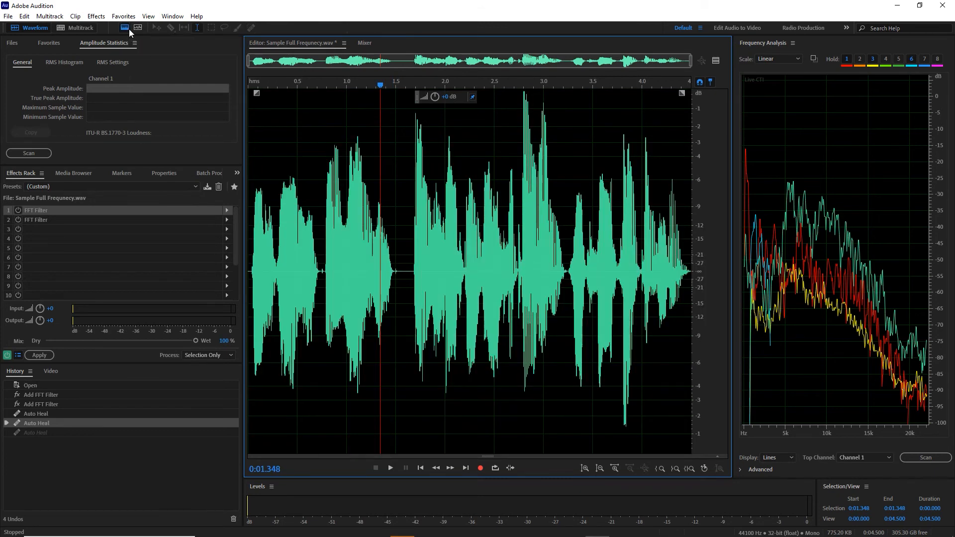
{"action": "left_click", "coordinate": [129, 29]}
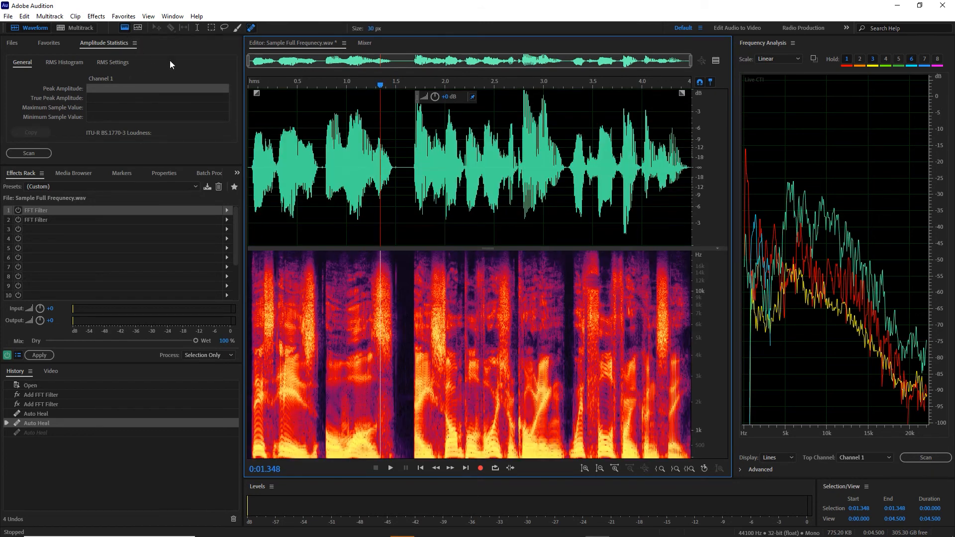
{"action": "left_click", "coordinate": [124, 29]}
{"action": "left_click", "coordinate": [142, 28]}
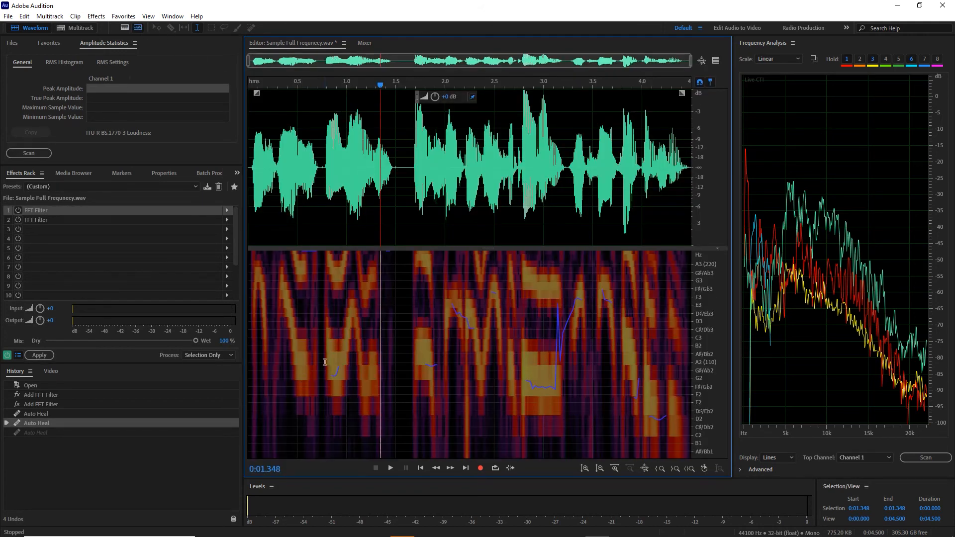
{"action": "left_click", "coordinate": [249, 184]}
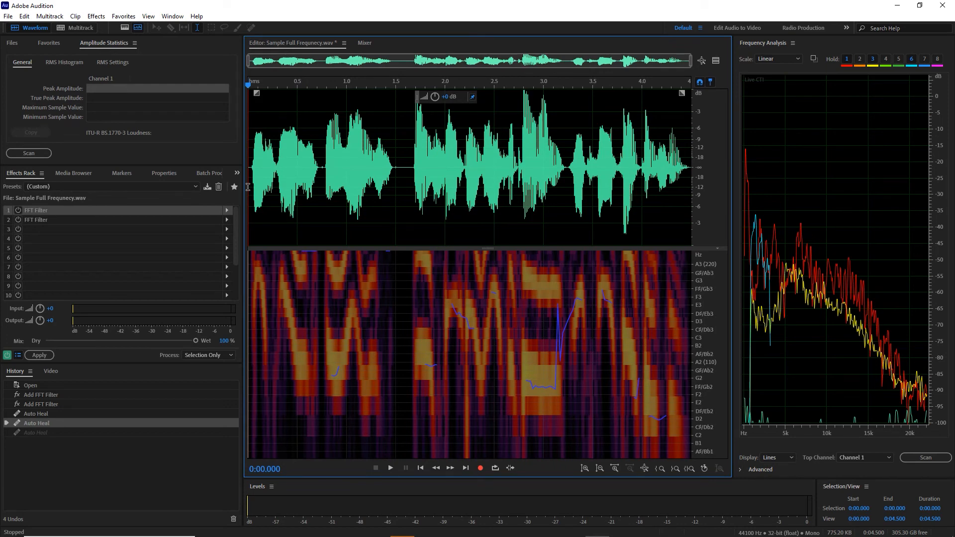
{"action": "key", "text": "space"}
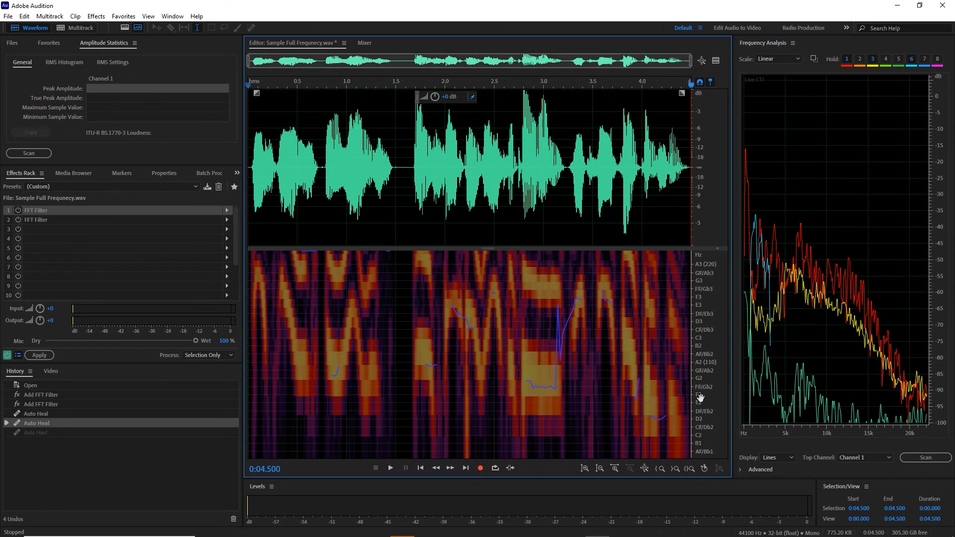
- Restore the spectral frequency display and place the playhead at 0.075 s
{"action": "left_click", "coordinate": [134, 29]}
{"action": "left_click", "coordinate": [124, 28]}
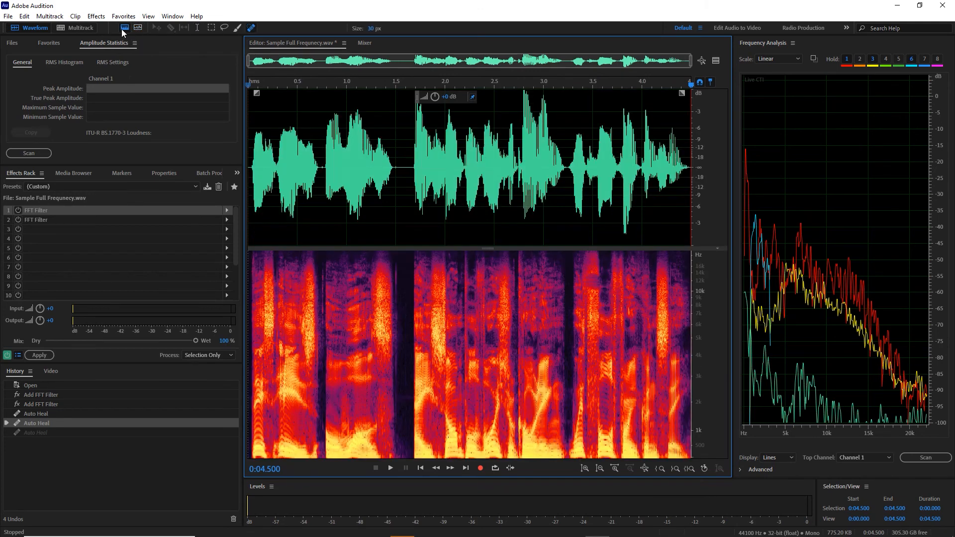
{"action": "left_click", "coordinate": [255, 166]}
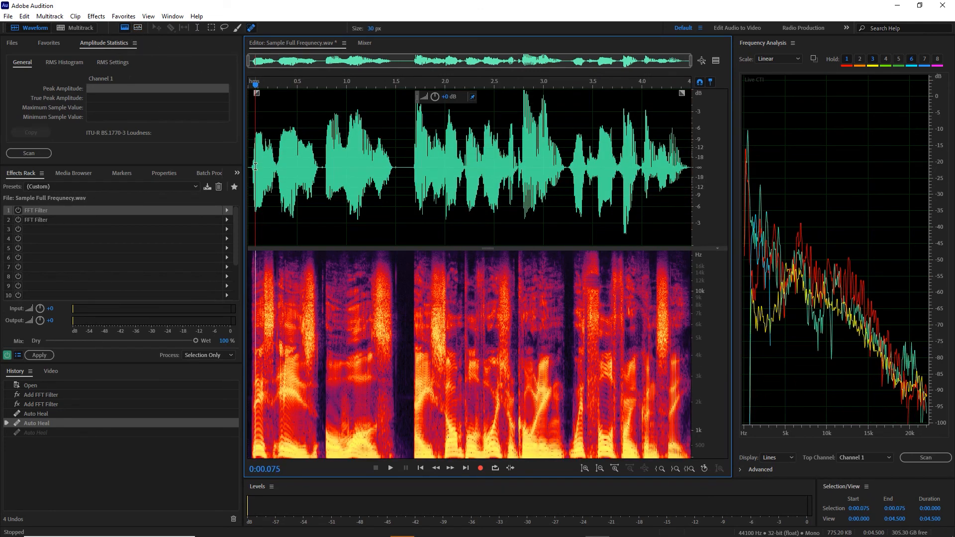